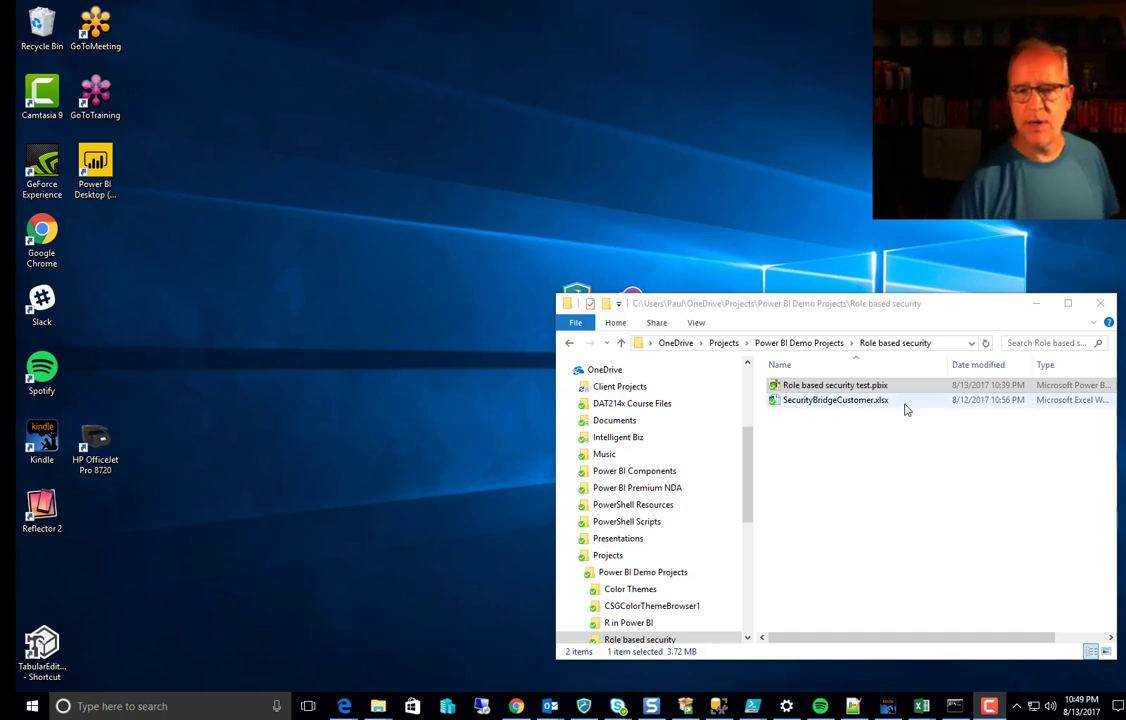
# - Open Role based security test.pbix in Power BI Desktop and, in its relationship diagram, move the SecurityBridgeCustomer table above the Date table
pyautogui.click(804, 389)
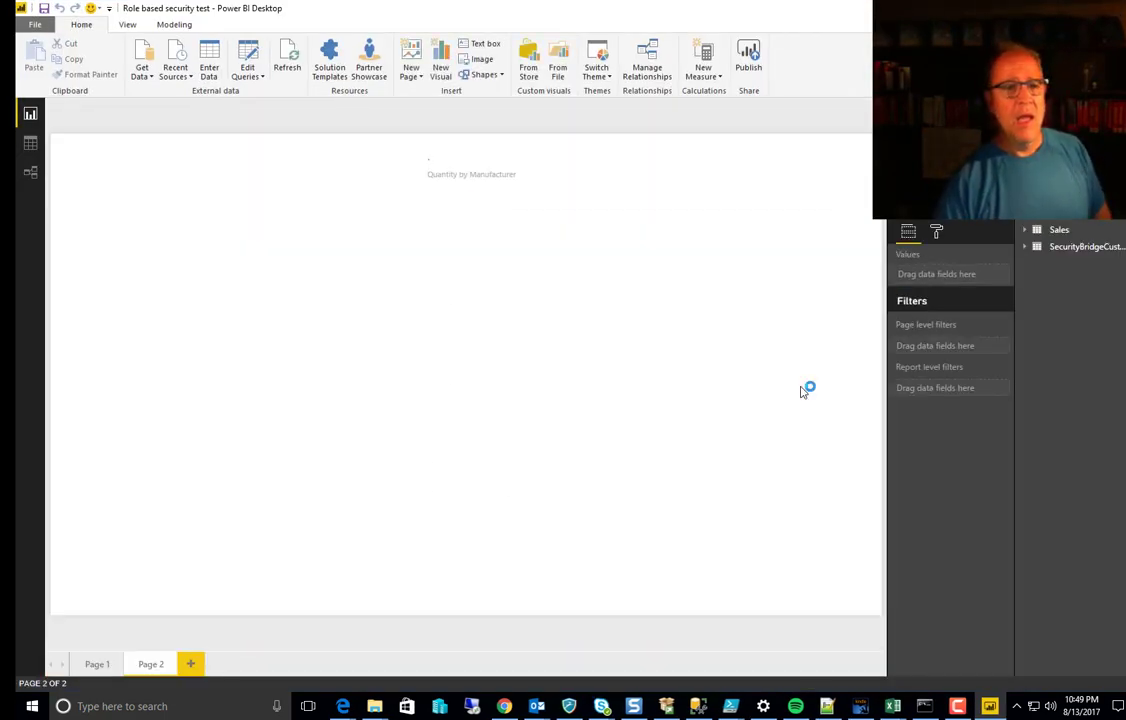
pyautogui.click(30, 172)
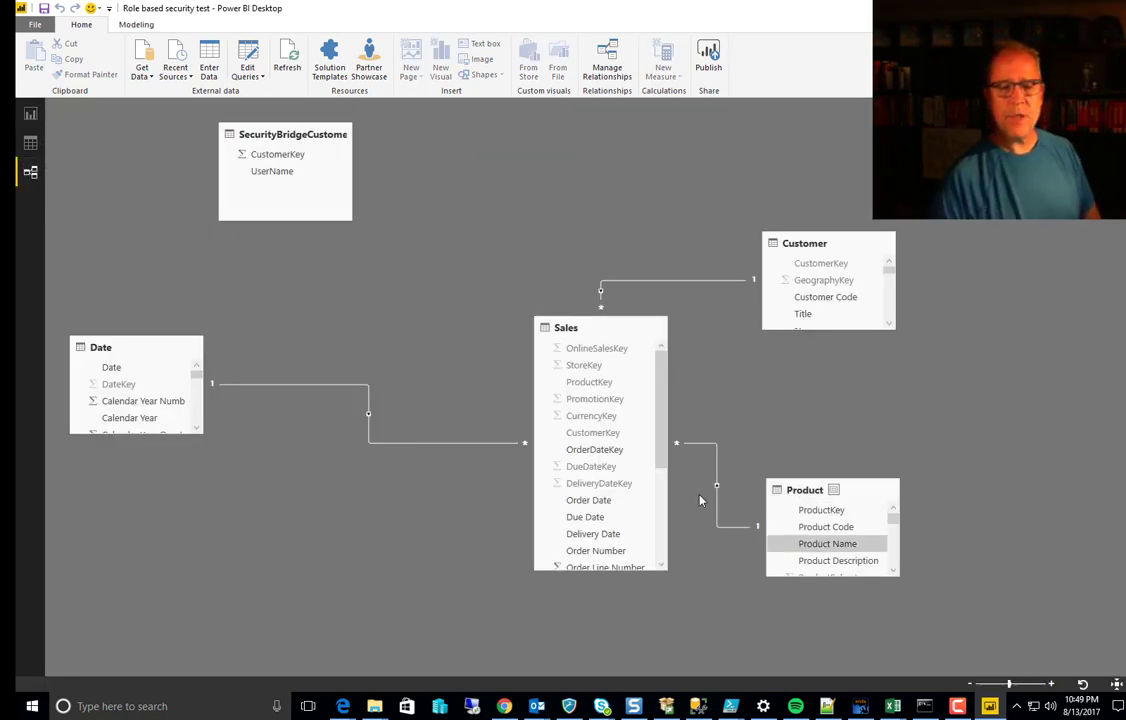
pyautogui.click(628, 333)
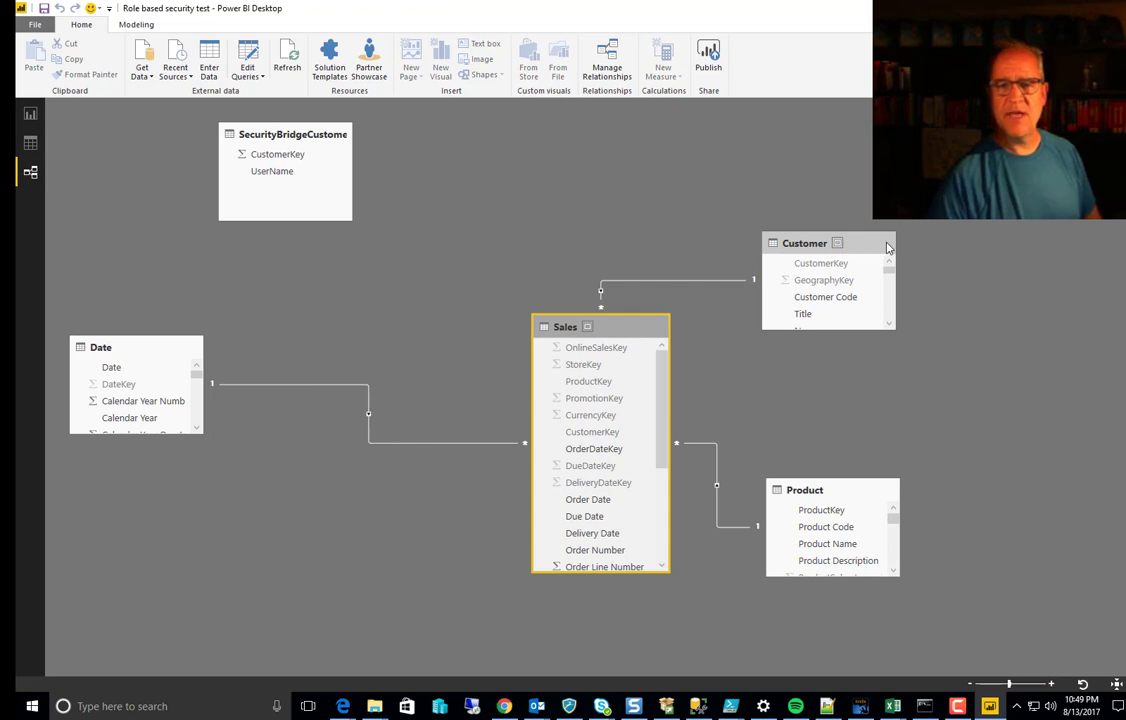
pyautogui.click(832, 242)
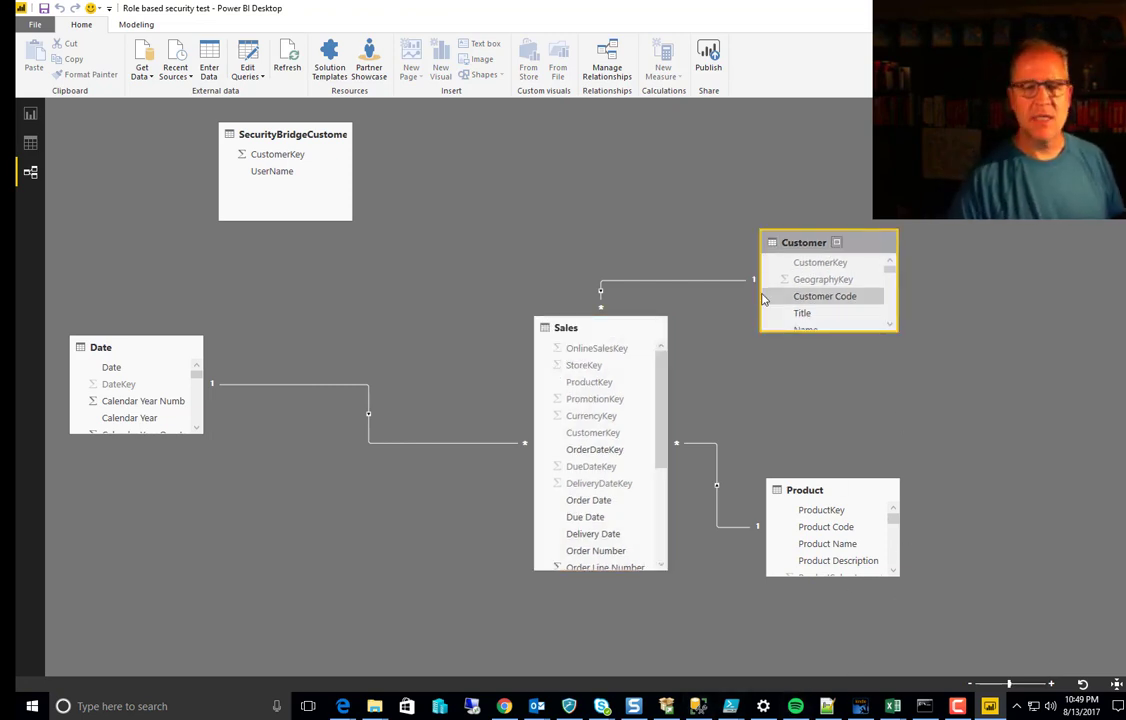
pyautogui.moveTo(310, 138); pyautogui.dragTo(167, 137)
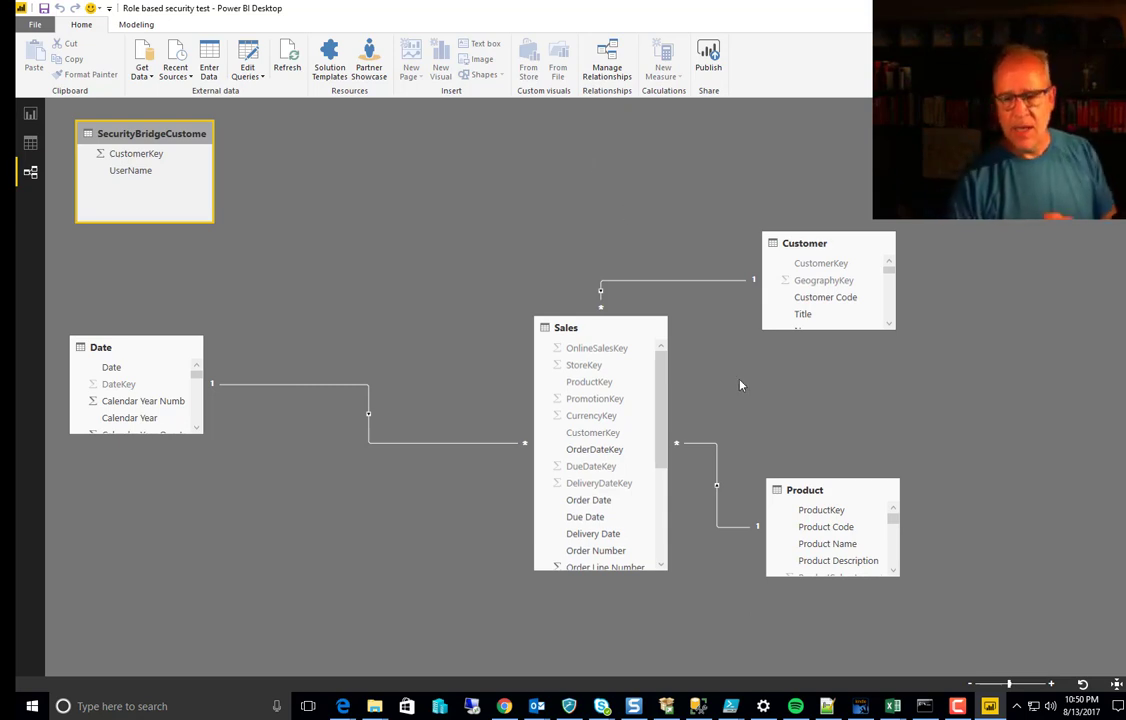
# - Switch to SecurityBridgeCustomer.xlsx in Excel and examine the CustomerKey to UserName mapping rows on the Mapping AD sheet
pyautogui.moveTo(895, 710)
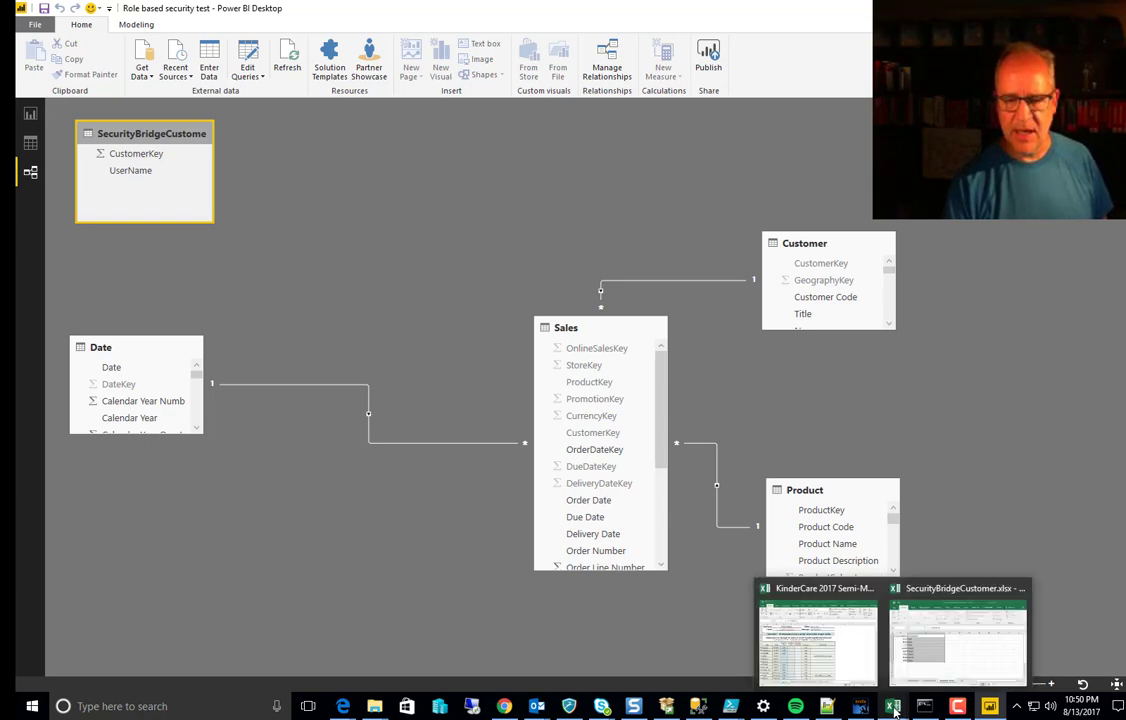
pyautogui.click(945, 671)
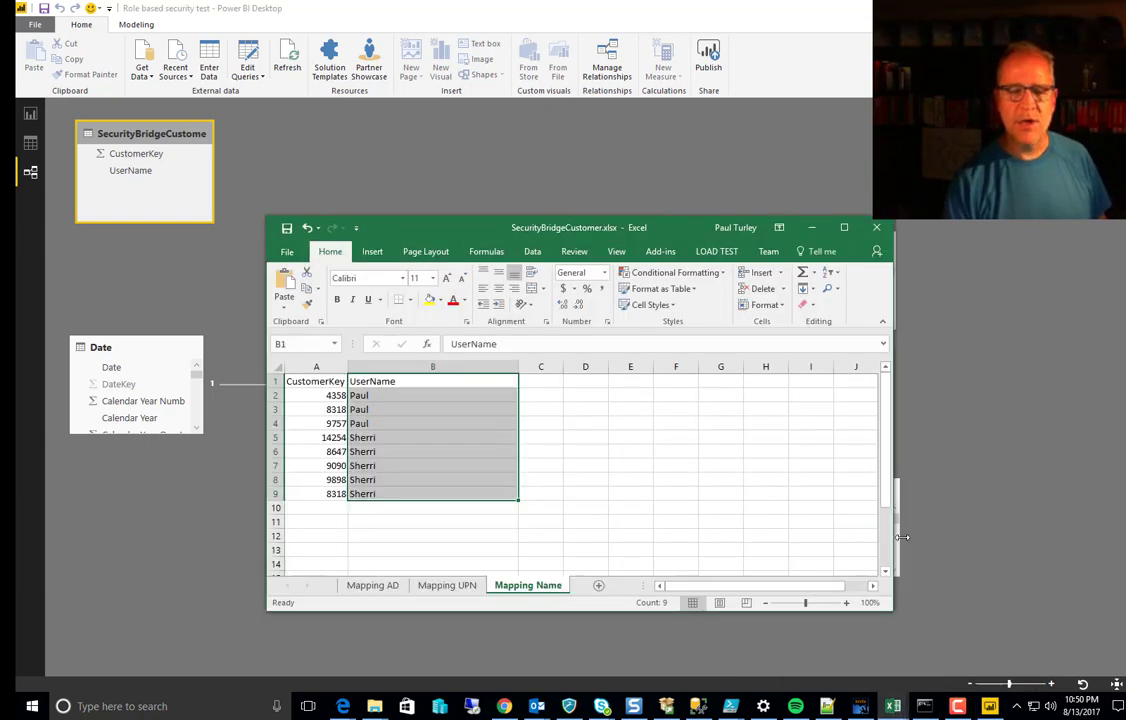
pyautogui.moveTo(631, 231); pyautogui.dragTo(794, 98)
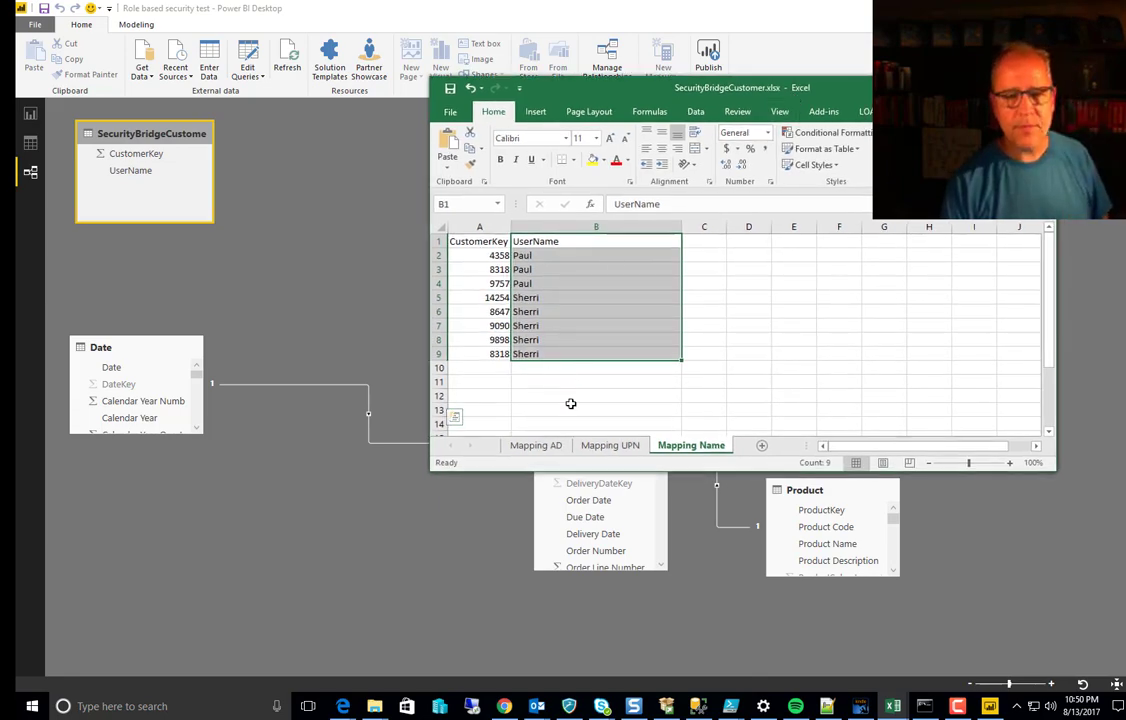
pyautogui.click(537, 450)
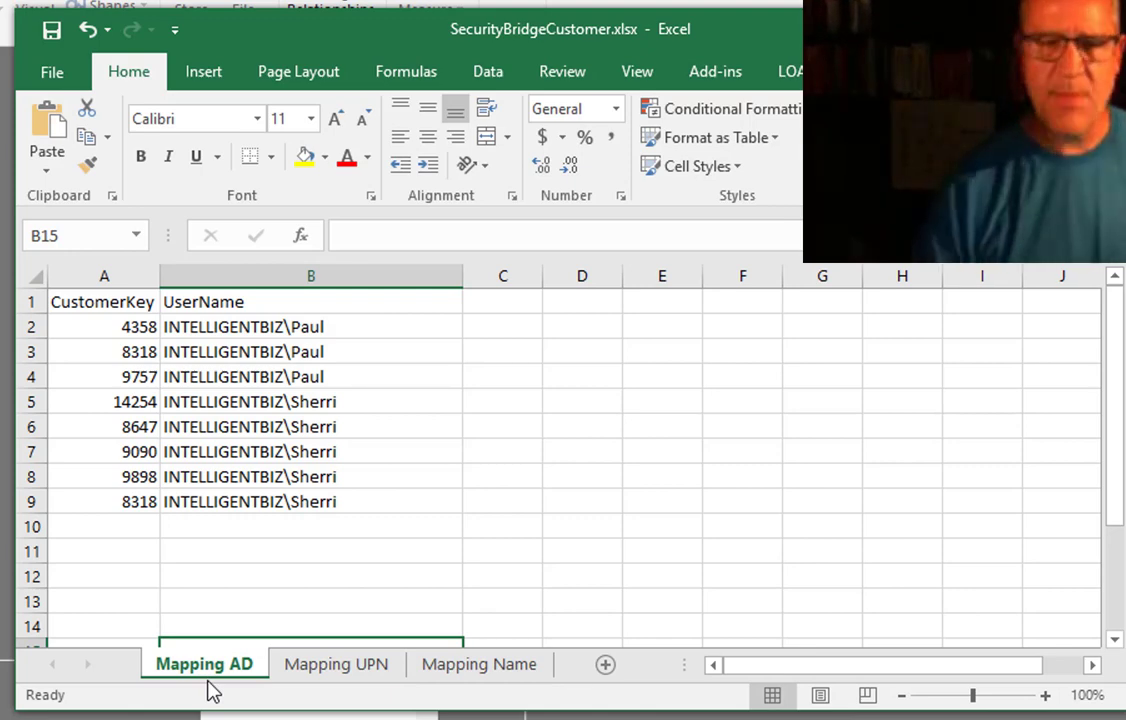
pyautogui.click(314, 326)
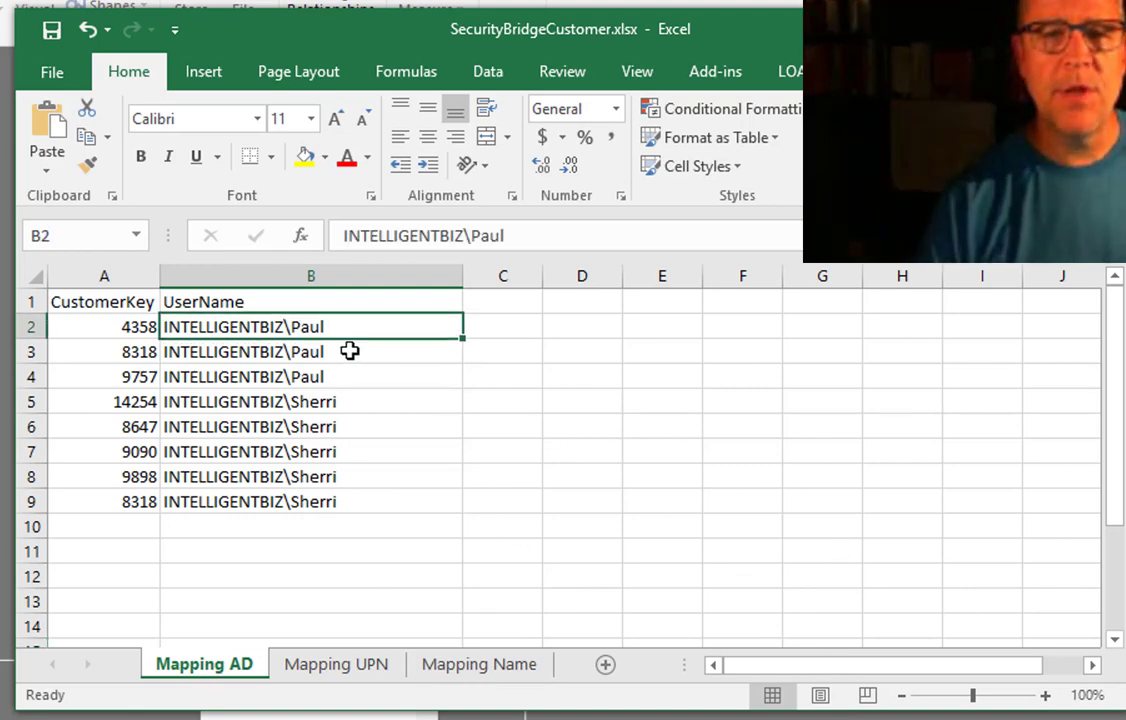
pyautogui.click(352, 350)
pyautogui.click(344, 378)
pyautogui.click(344, 402)
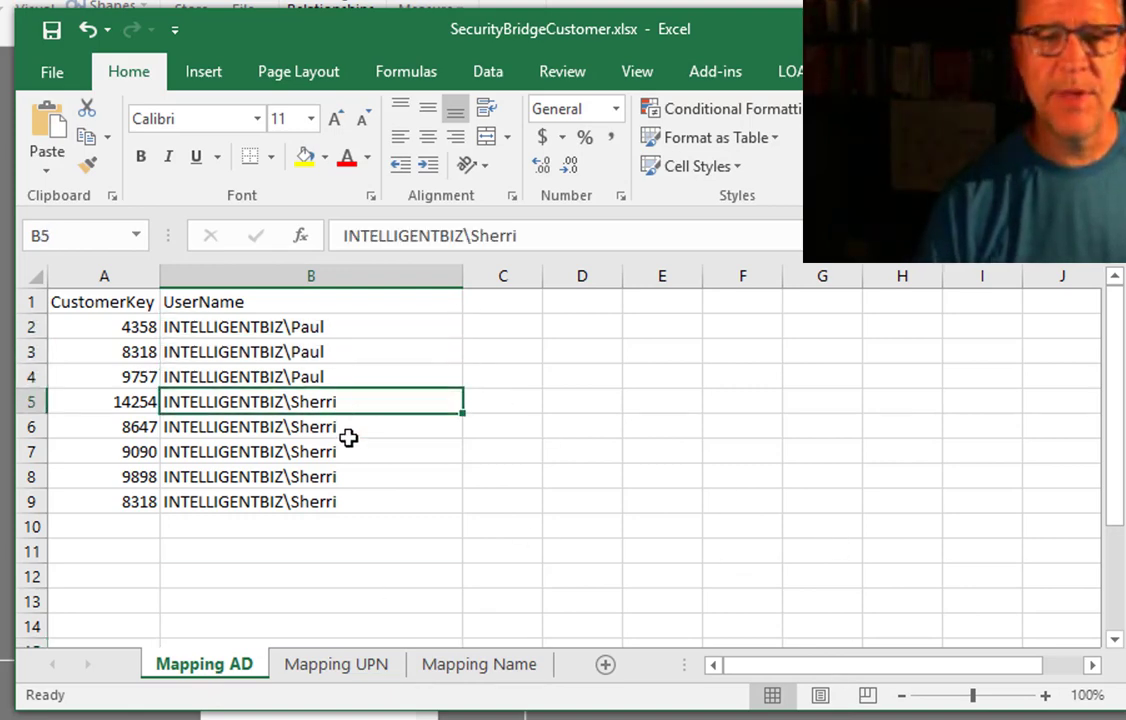
pyautogui.click(346, 427)
pyautogui.click(345, 452)
pyautogui.click(342, 476)
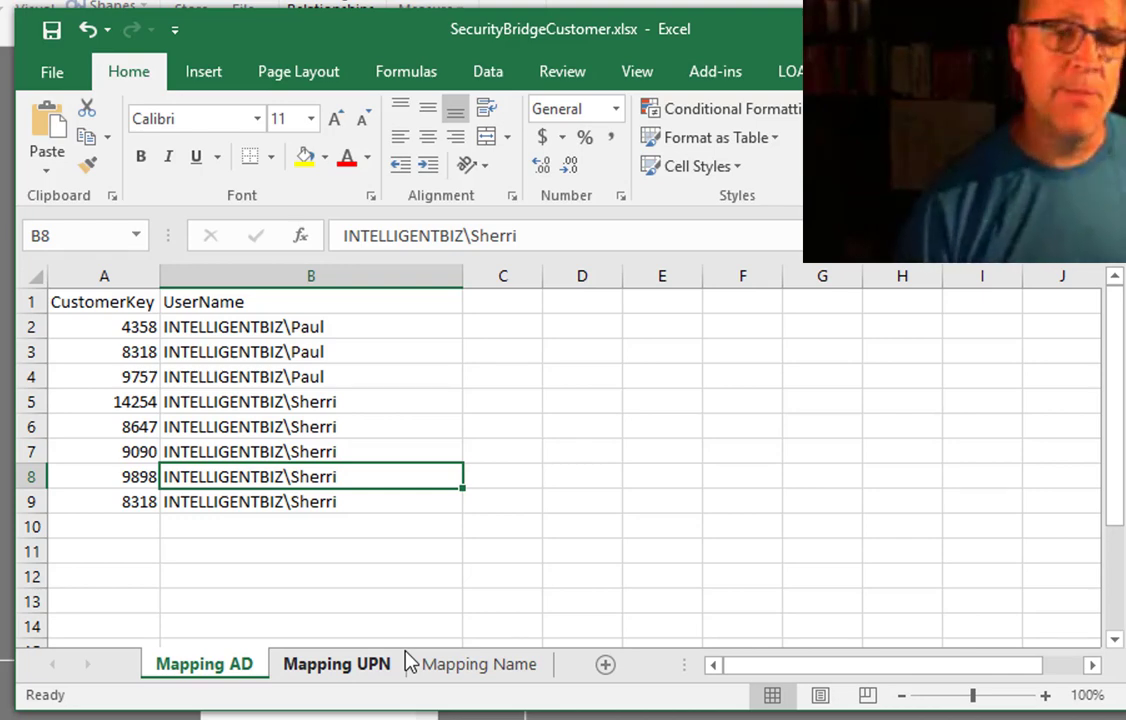
# - Examine the UserName formats on the Mapping UPN and Mapping Name sheets of the workbook
pyautogui.click(357, 672)
pyautogui.click(430, 336)
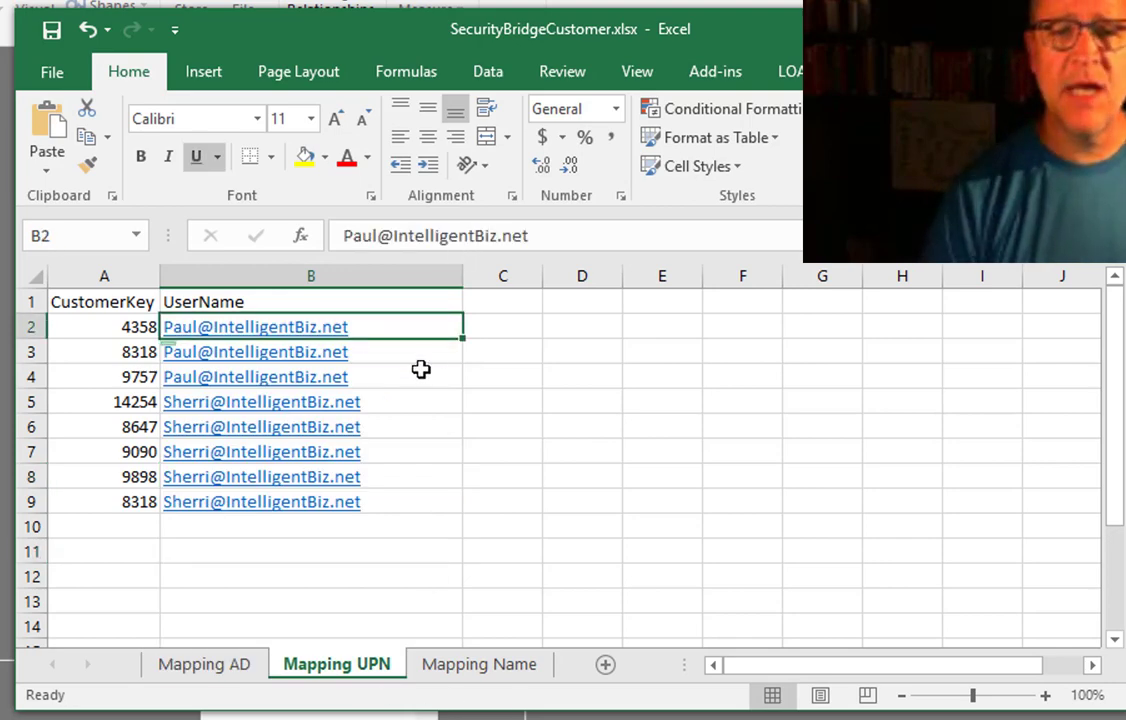
pyautogui.press('Down')
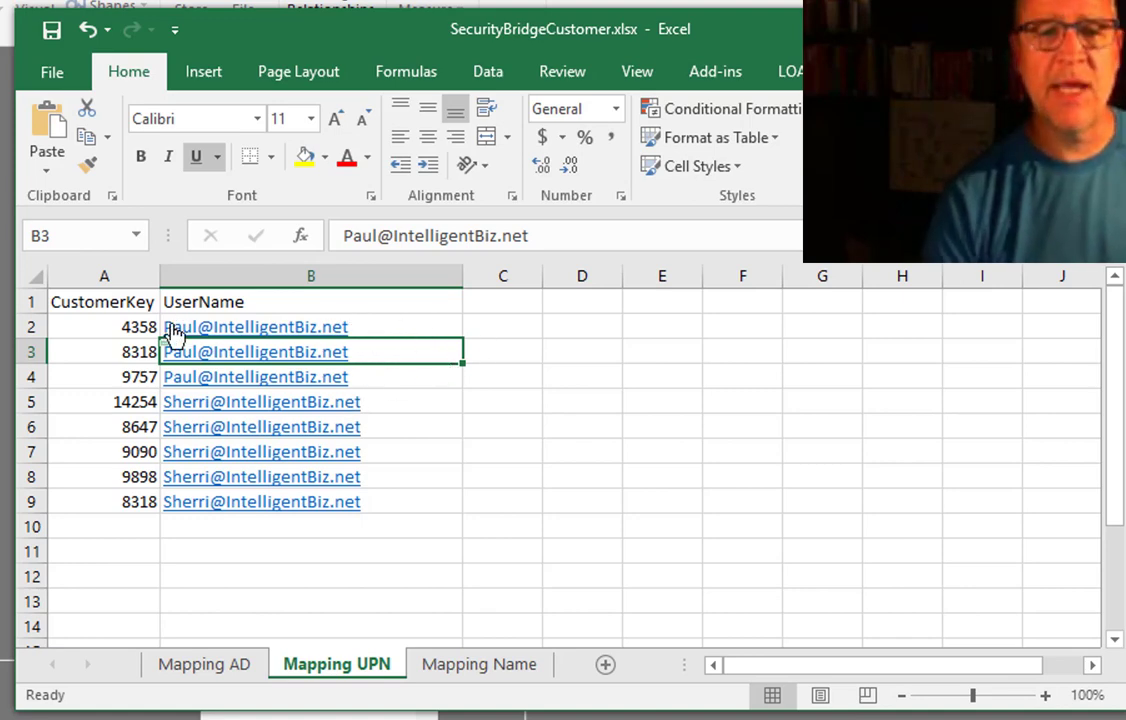
pyautogui.click(368, 376)
pyautogui.click(405, 347)
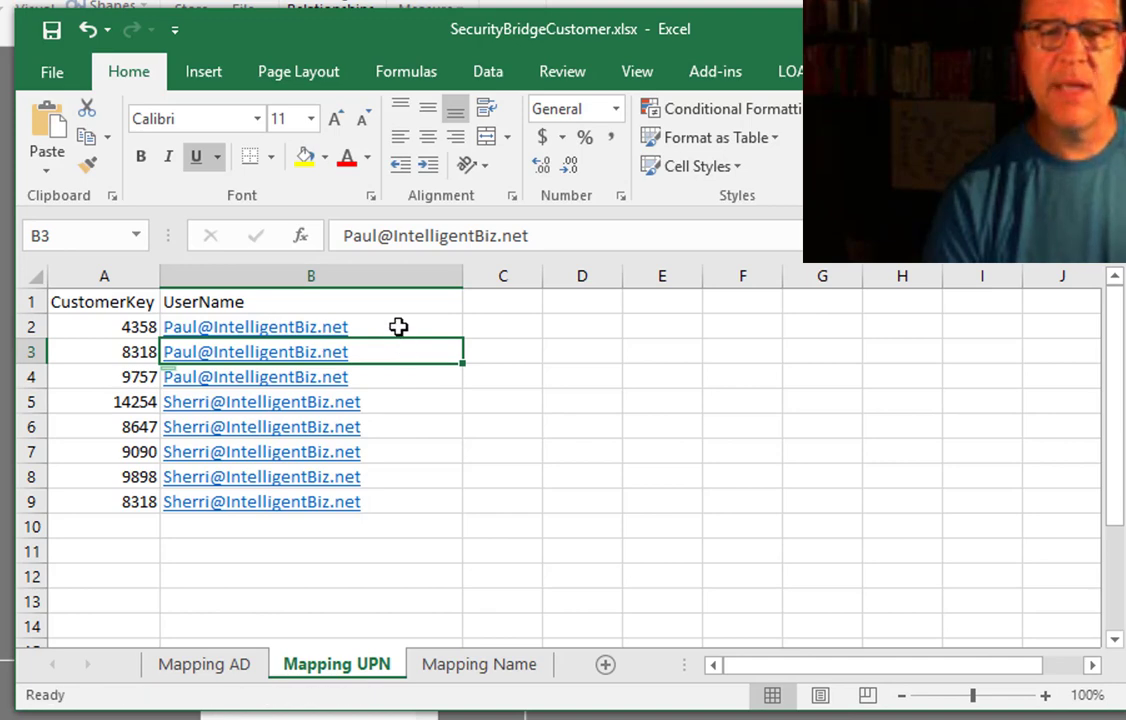
pyautogui.click(400, 326)
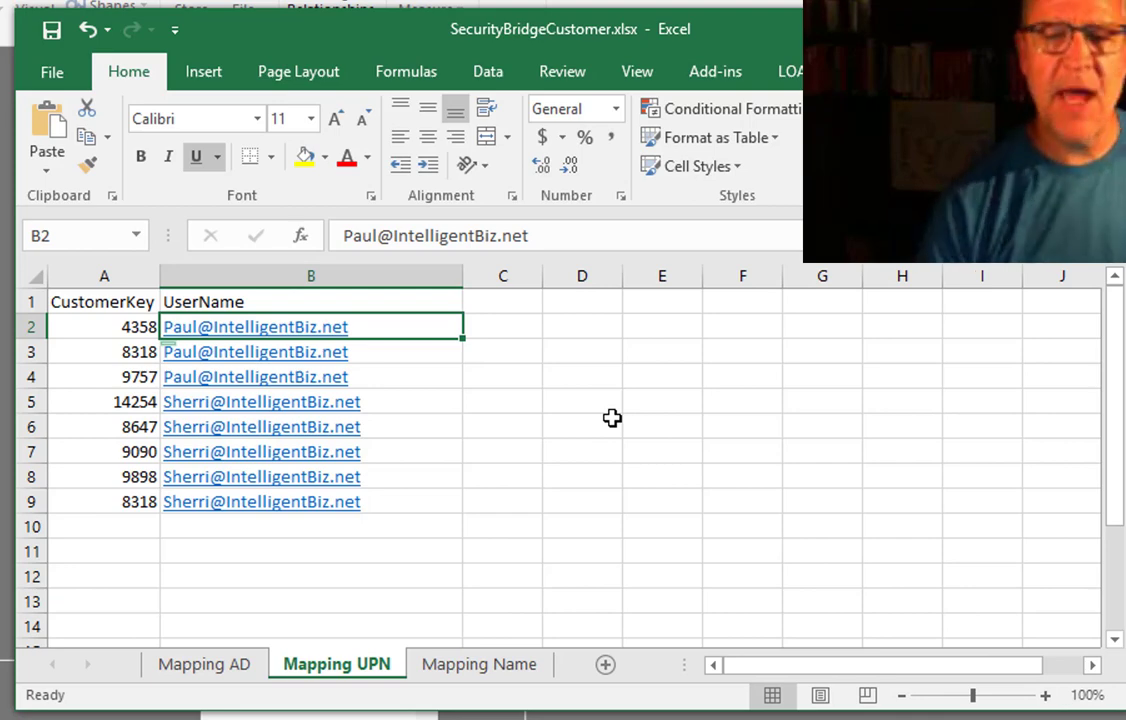
pyautogui.click(500, 672)
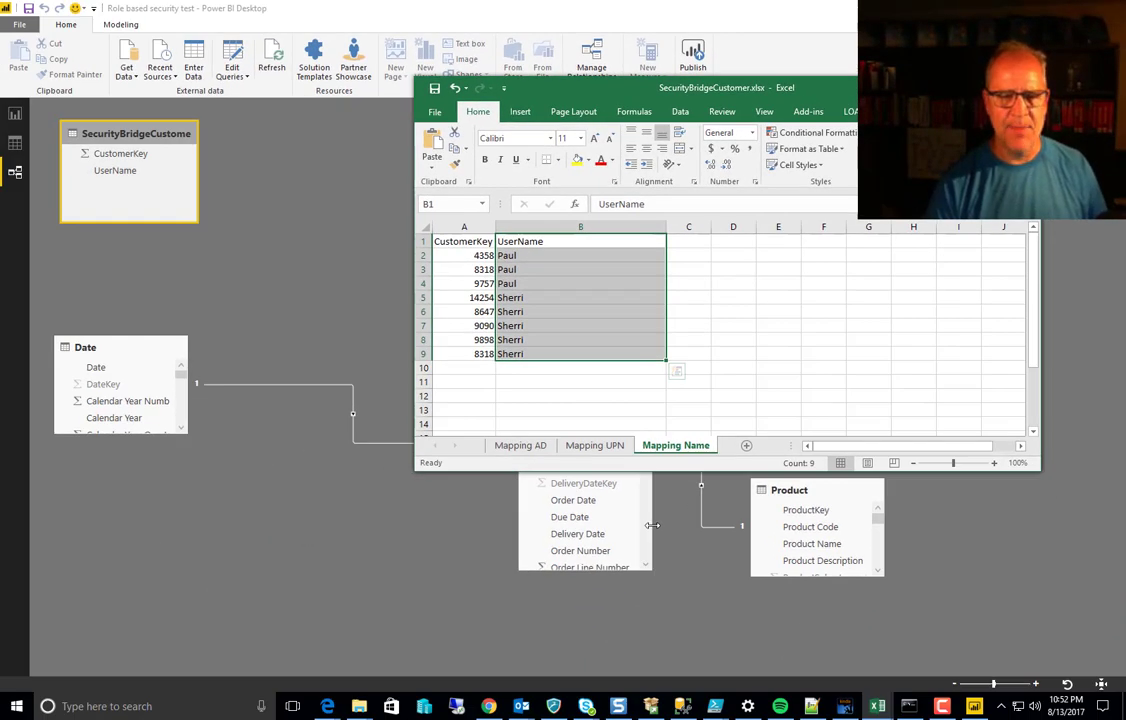
pyautogui.moveTo(614, 93); pyautogui.dragTo(407, 76)
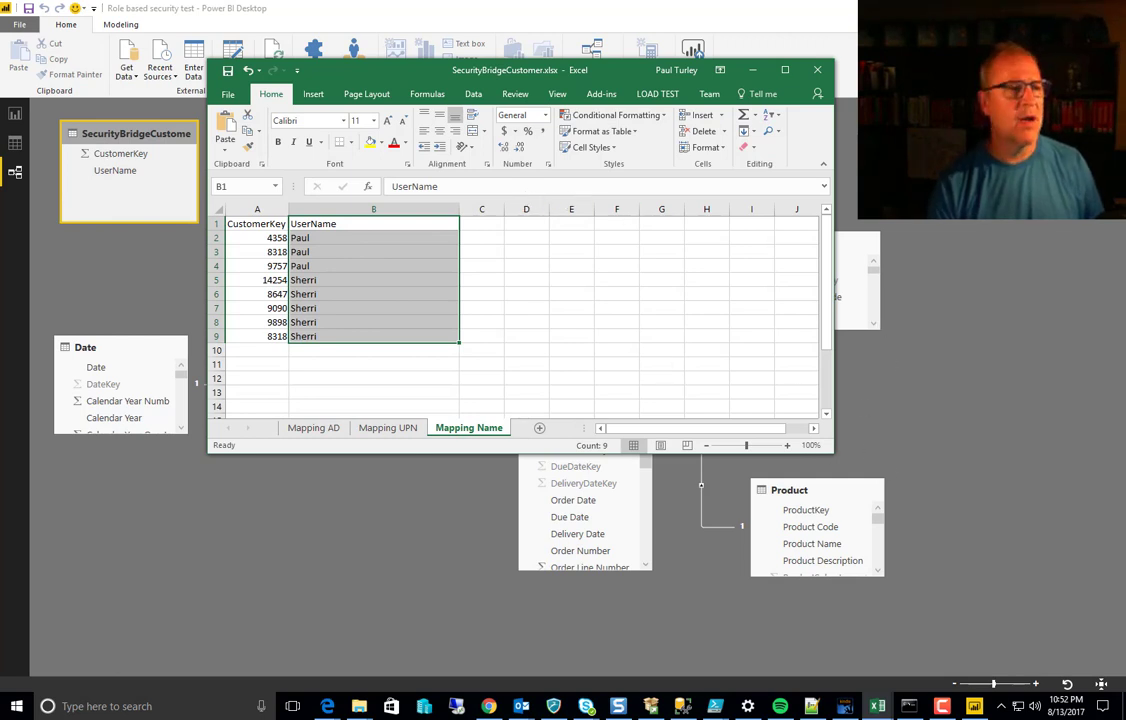
# - Switch to Power BI Desktop's data view and examine the formulas of the User Name and User Principal Name measures in the Sales table
pyautogui.click(15, 144)
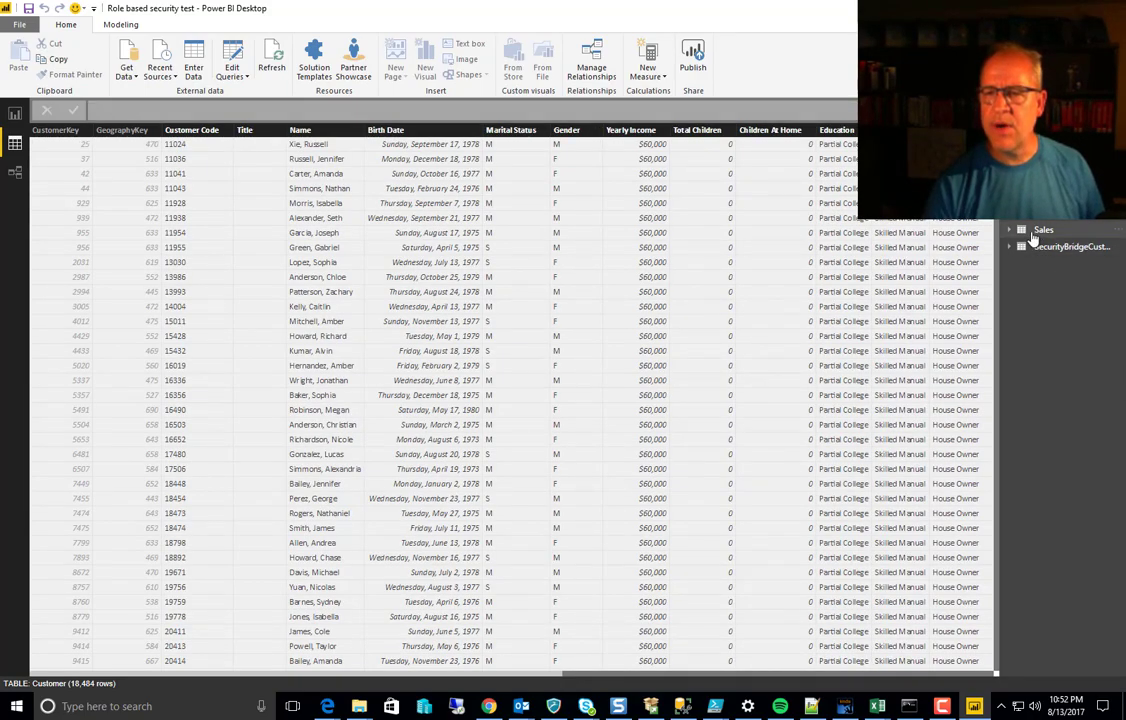
pyautogui.click(1010, 231)
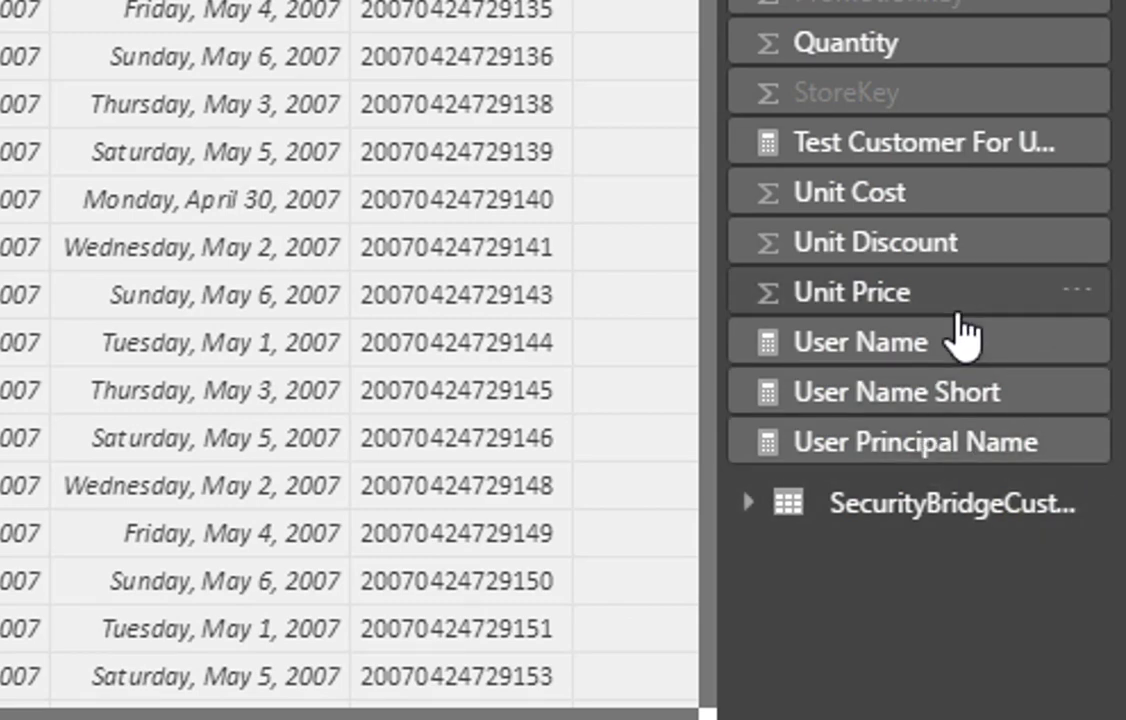
pyautogui.click(978, 418)
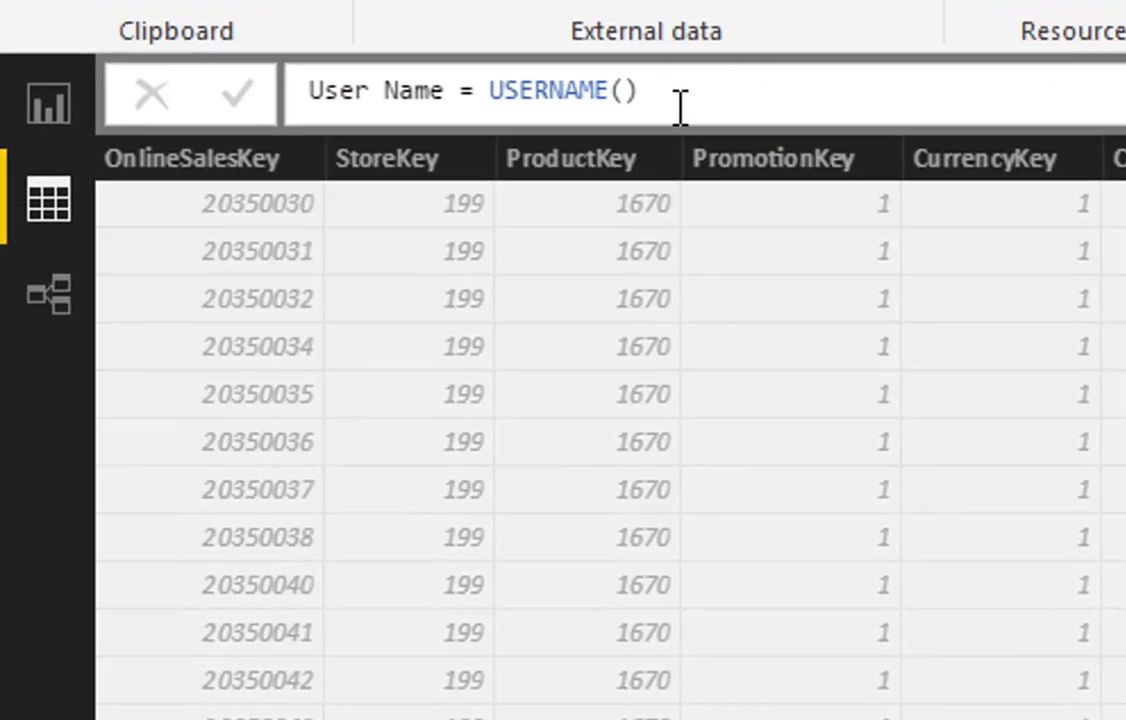
pyautogui.click(711, 103)
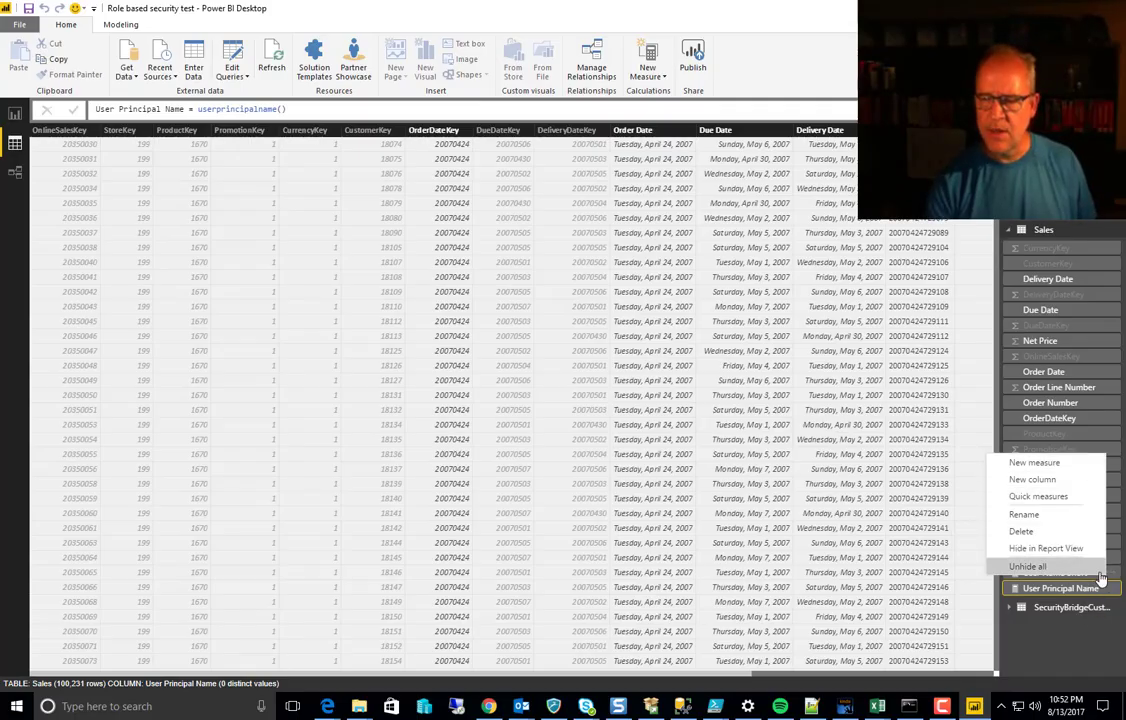
# - Open the User Name Short measure and examine how its SlashPos variable combines IFERROR and SEARCH with a default of 0
pyautogui.click(1100, 571)
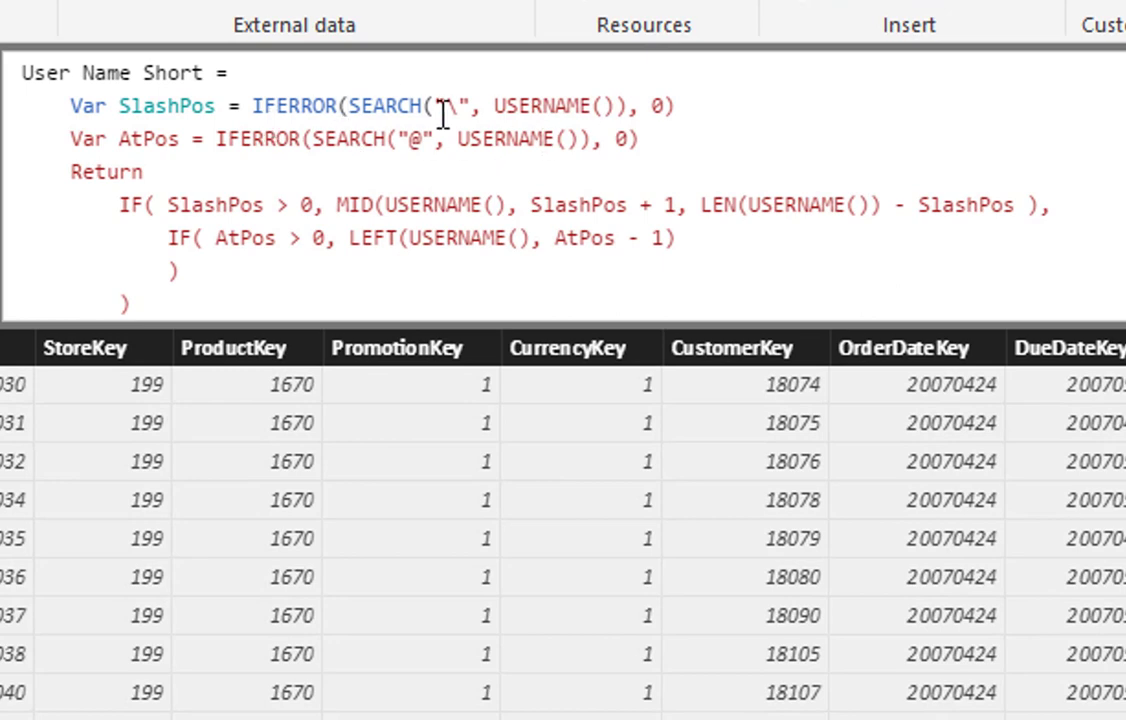
pyautogui.moveTo(435, 105); pyautogui.dragTo(459, 105)
pyautogui.moveTo(374, 143); pyautogui.dragTo(410, 145)
pyautogui.click(317, 109)
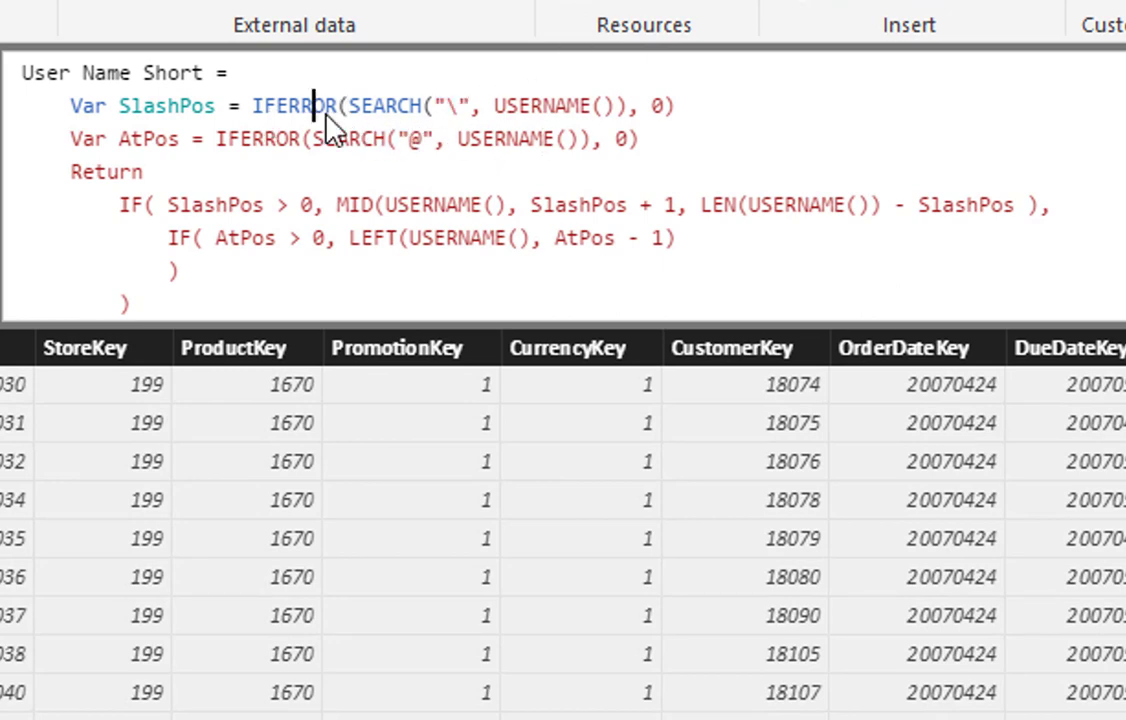
pyautogui.moveTo(62, 105); pyautogui.dragTo(761, 101)
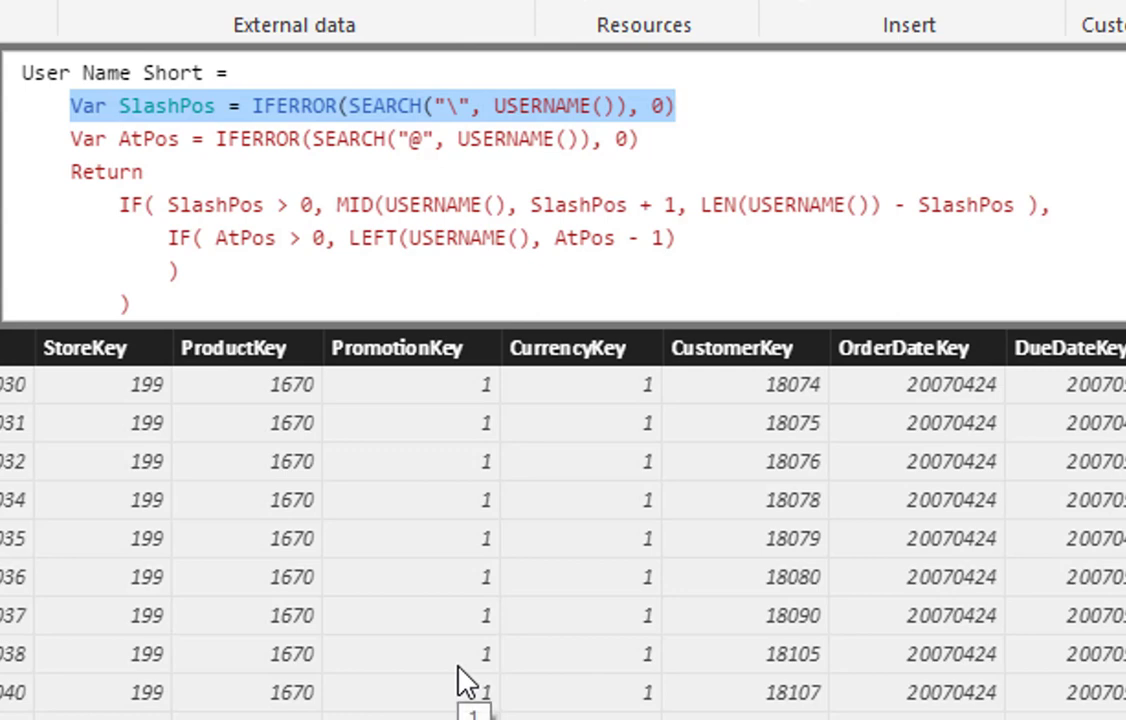
pyautogui.click(583, 105)
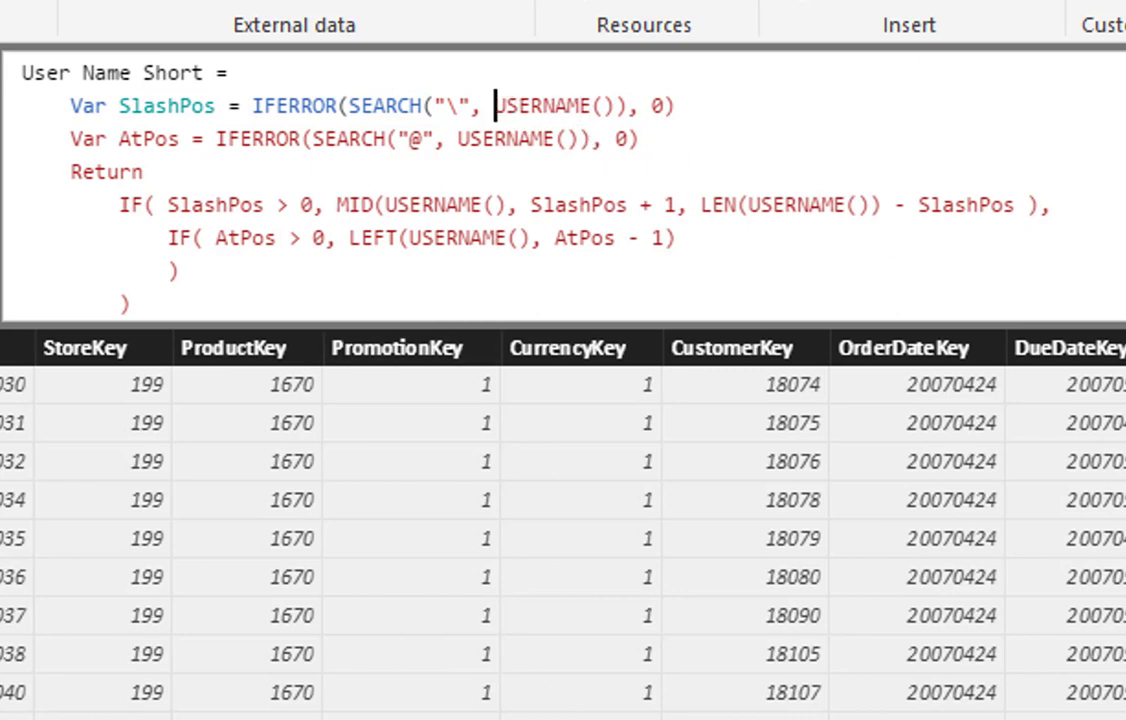
pyautogui.moveTo(668, 107); pyautogui.dragTo(640, 107)
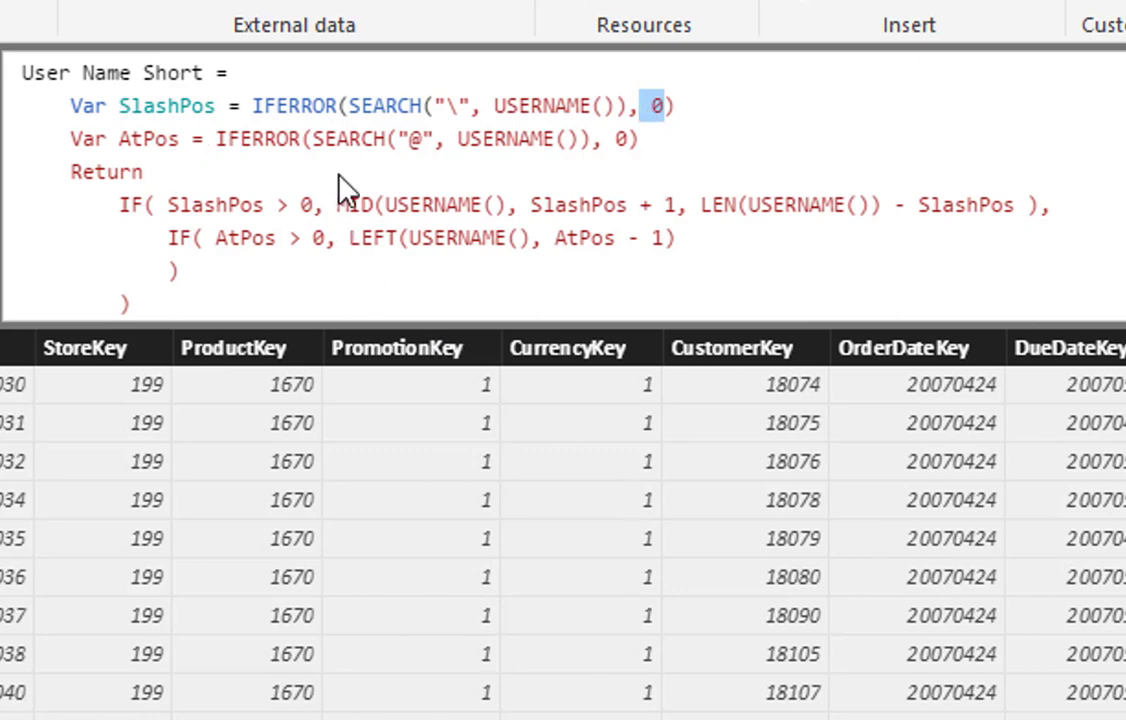
pyautogui.click(289, 95)
pyautogui.doubleClick(289, 95)
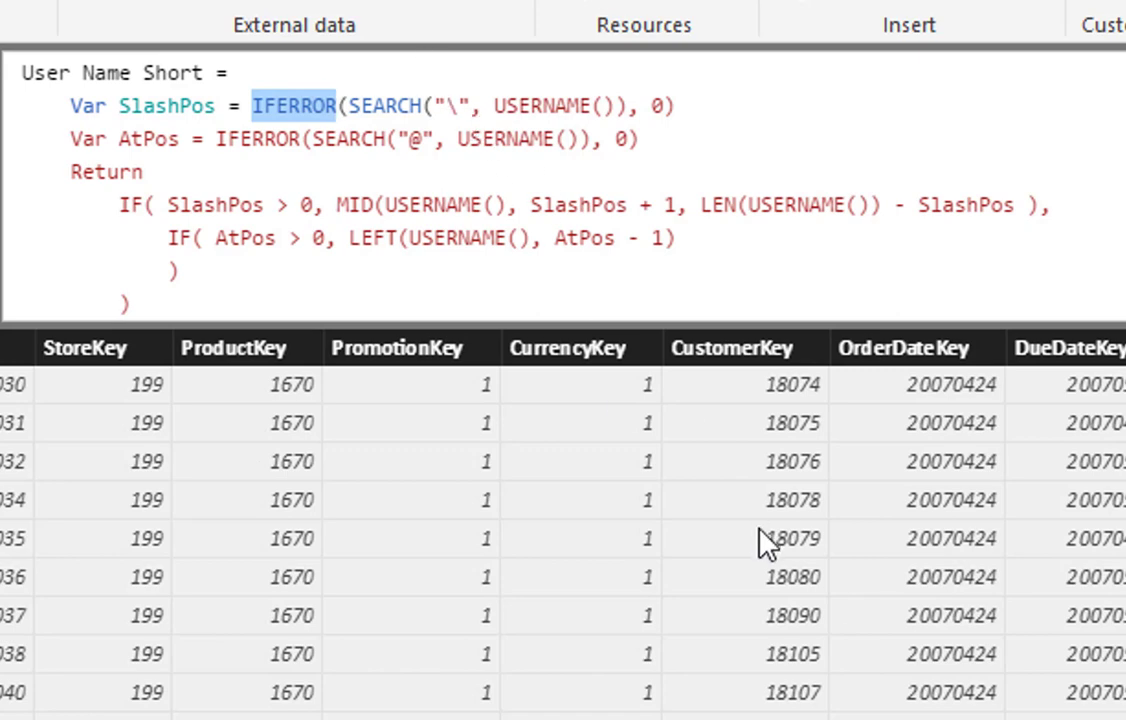
pyautogui.doubleClick(662, 105)
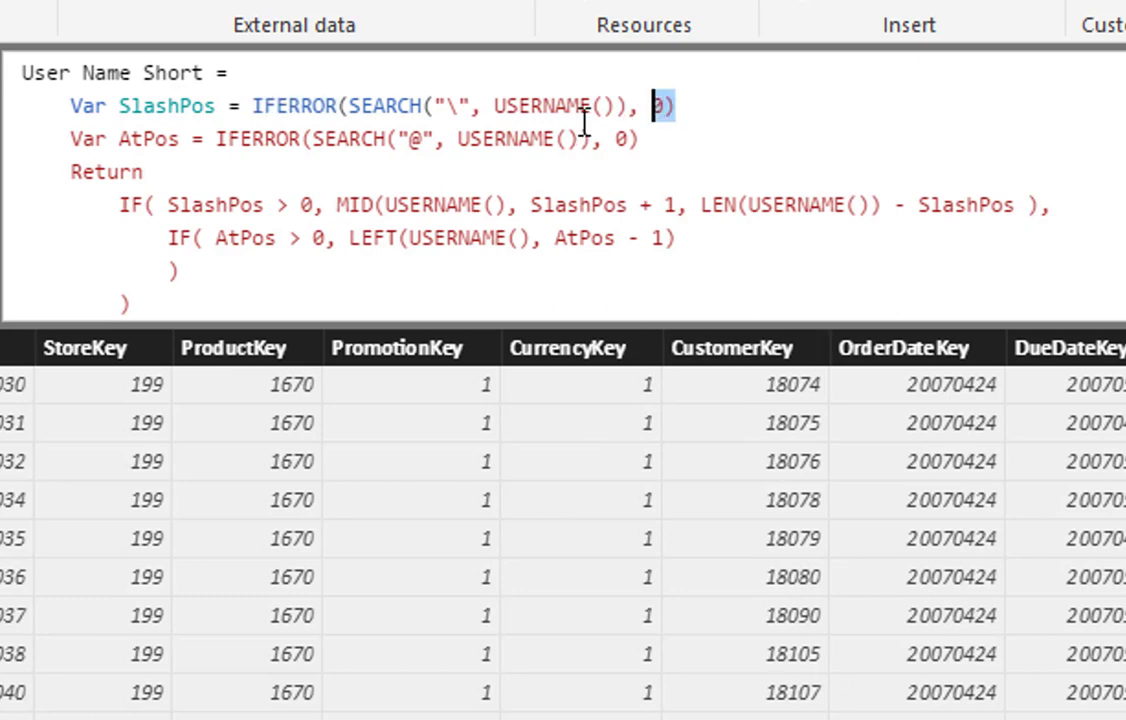
pyautogui.click(655, 133)
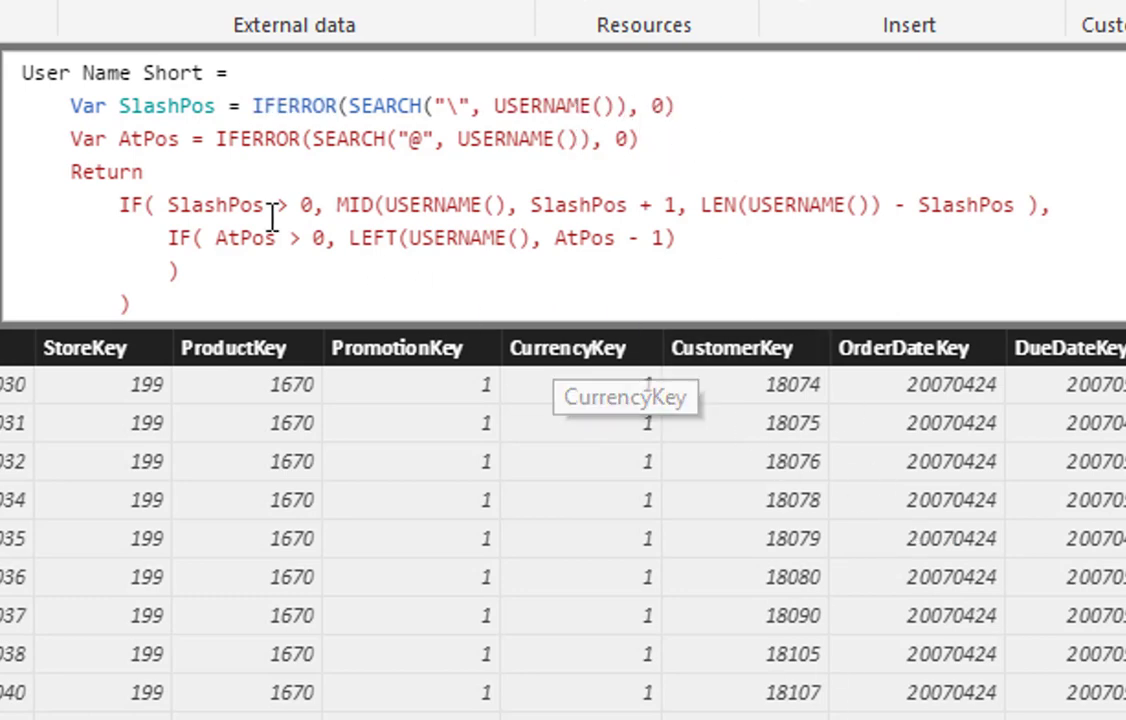
# - Examine the AtPos variable of the User Name Short measure, which searches for "@" in USERNAME()
pyautogui.moveTo(206, 113); pyautogui.dragTo(265, 112)
pyautogui.click(452, 142)
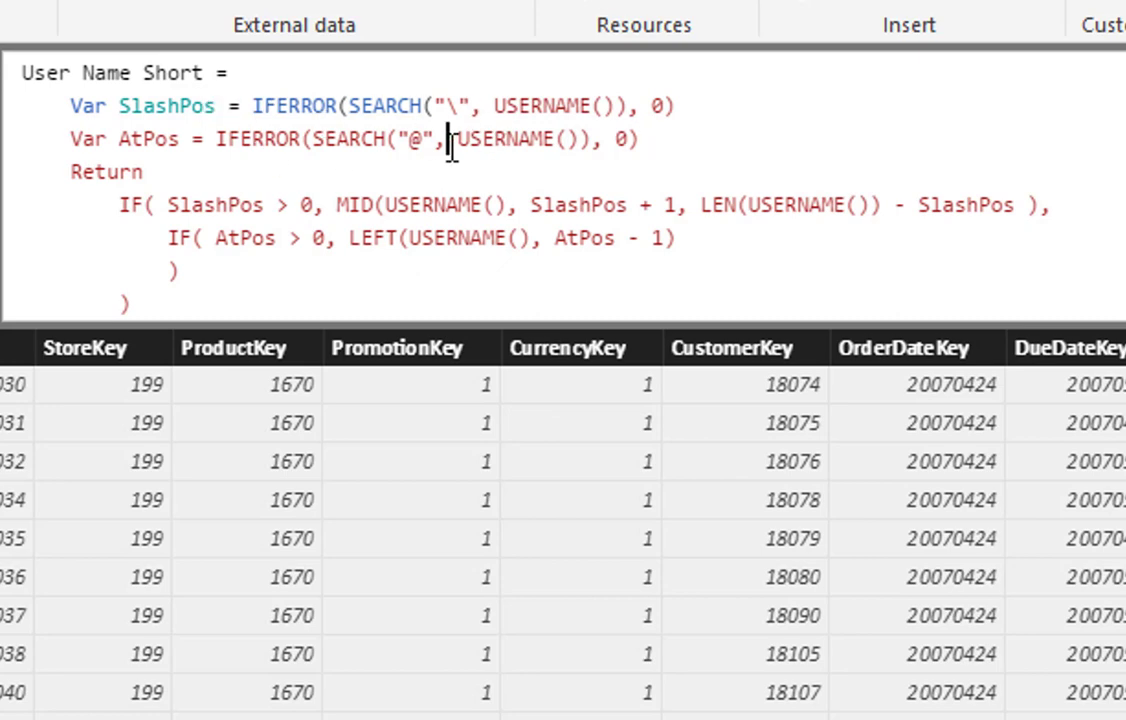
pyautogui.moveTo(435, 139); pyautogui.dragTo(366, 139)
pyautogui.click(580, 195)
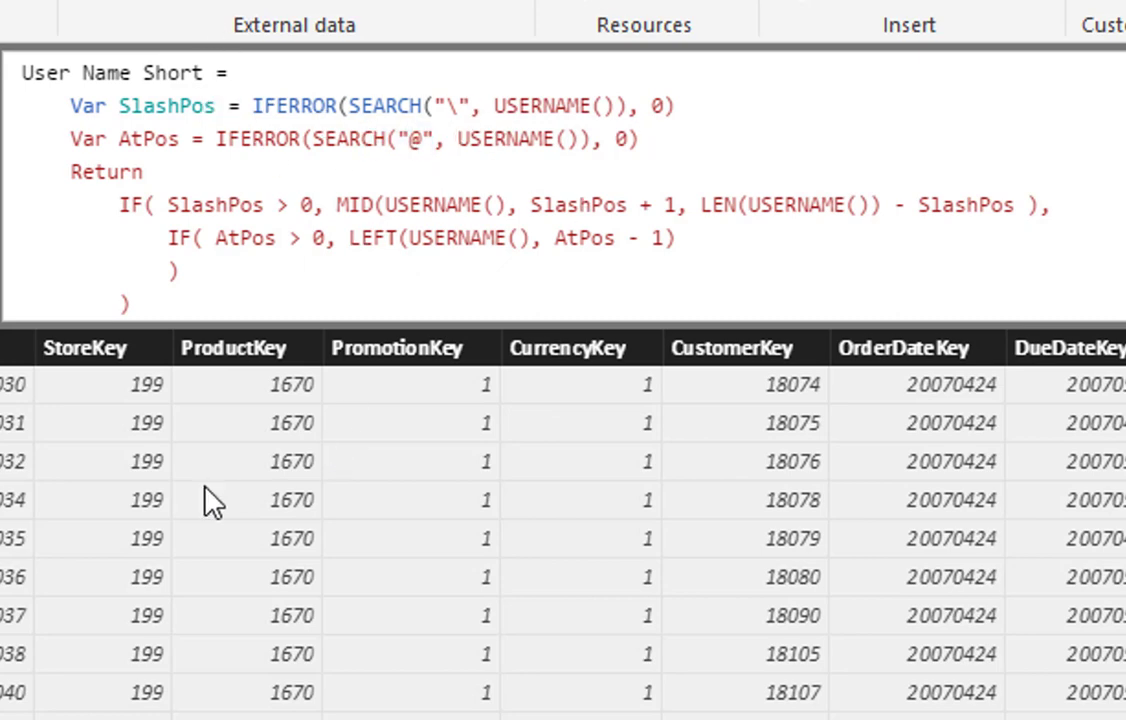
# - Examine the outer IF after Return in User Name Short, which tests SlashPos > 0 and extracts the name with MID
pyautogui.click(168, 177)
pyautogui.press('BackSpace')
pyautogui.hotkey('shift', 'Home')
pyautogui.hotkey('shift', 'Home')
pyautogui.hotkey('shift', 'Up')
pyautogui.doubleClick(216, 204)
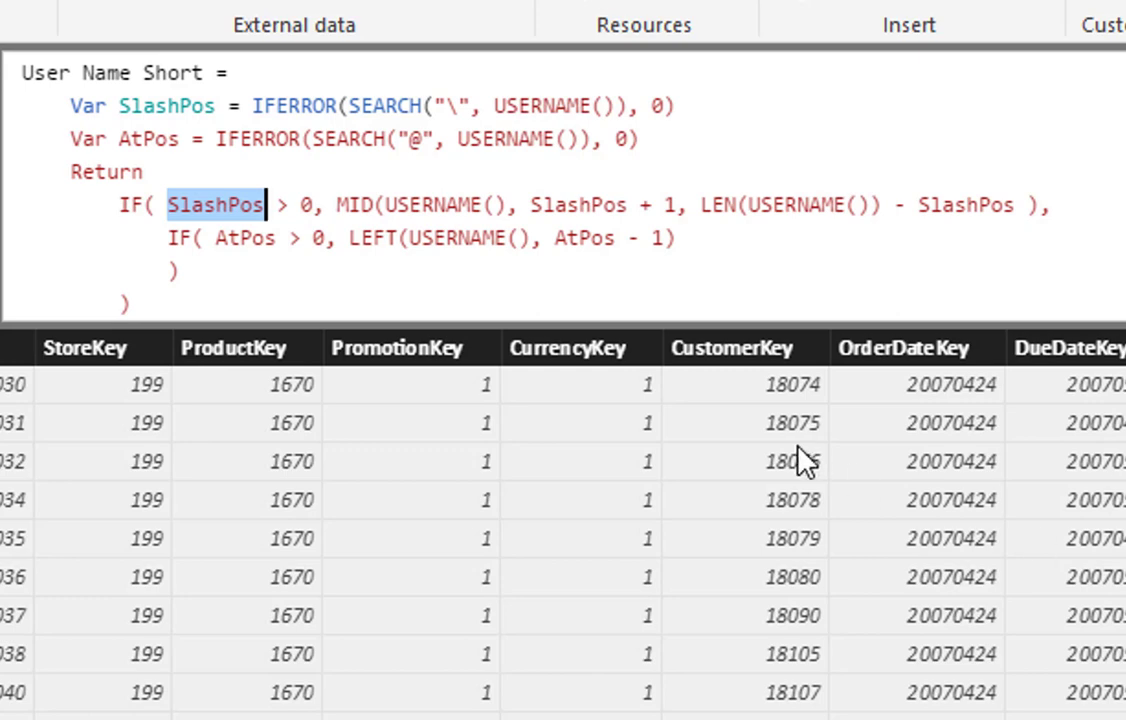
# - Examine the nested IF of User Name Short, which tests AtPos > 0 and takes LEFT of USERNAME() up to AtPos - 1
pyautogui.click(266, 238)
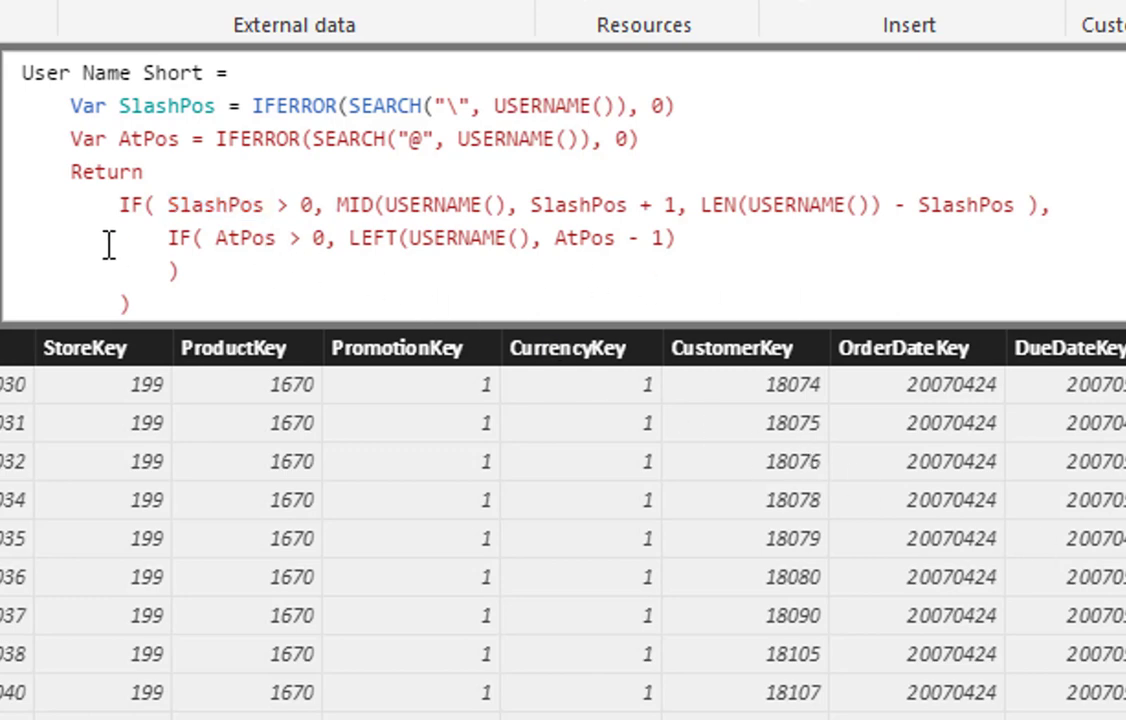
pyautogui.moveTo(180, 238); pyautogui.dragTo(325, 240)
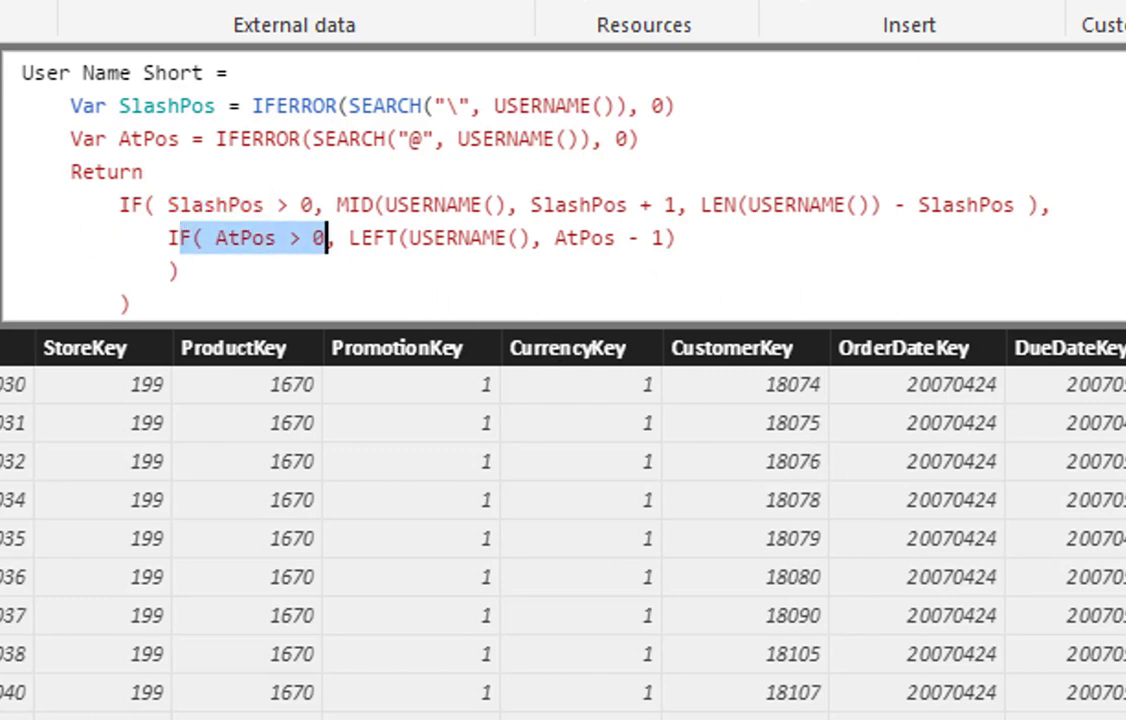
pyautogui.click(528, 240)
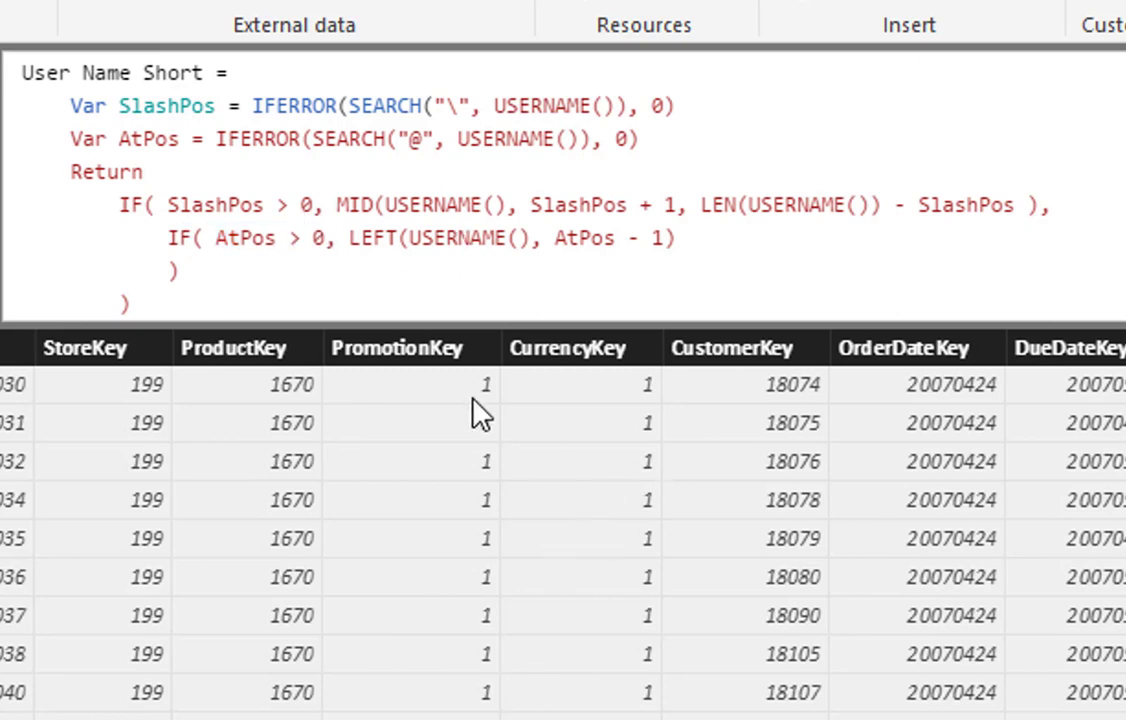
pyautogui.moveTo(352, 238); pyautogui.dragTo(593, 251)
pyautogui.click(716, 248)
pyautogui.keyDown('shift'); pyautogui.click(556, 238); pyautogui.keyUp('shift')
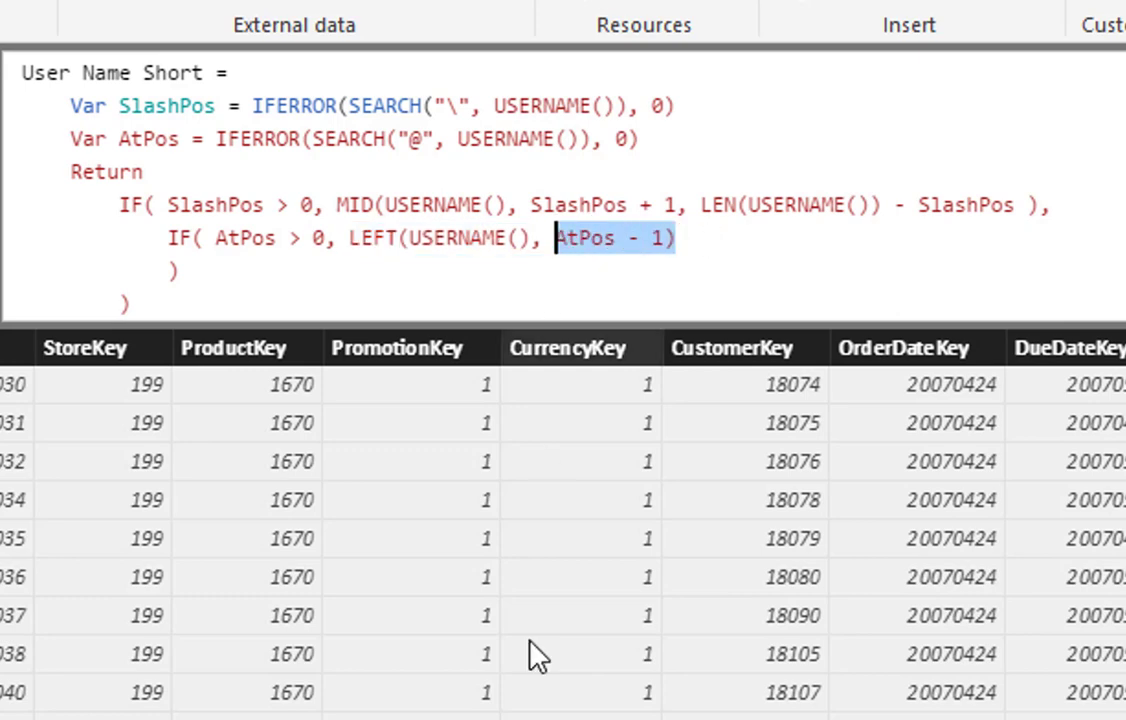
pyautogui.click(181, 270)
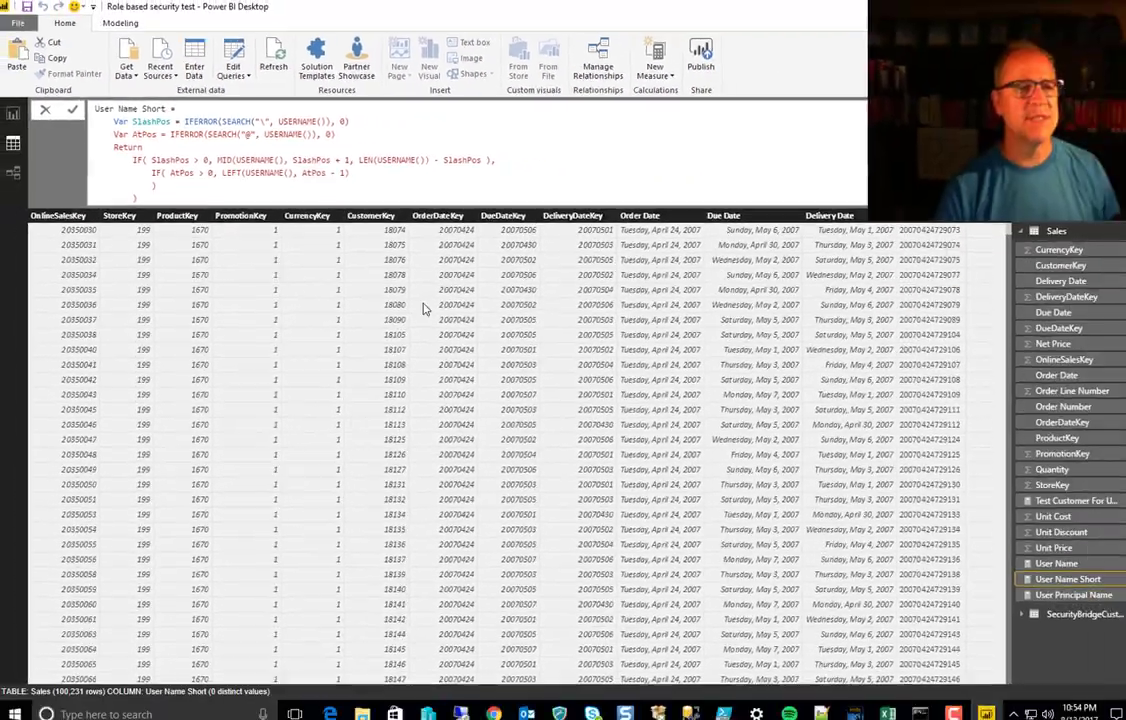
# - Switch to the report view and look through the Name and Quantity table on Page 2
pyautogui.click(15, 113)
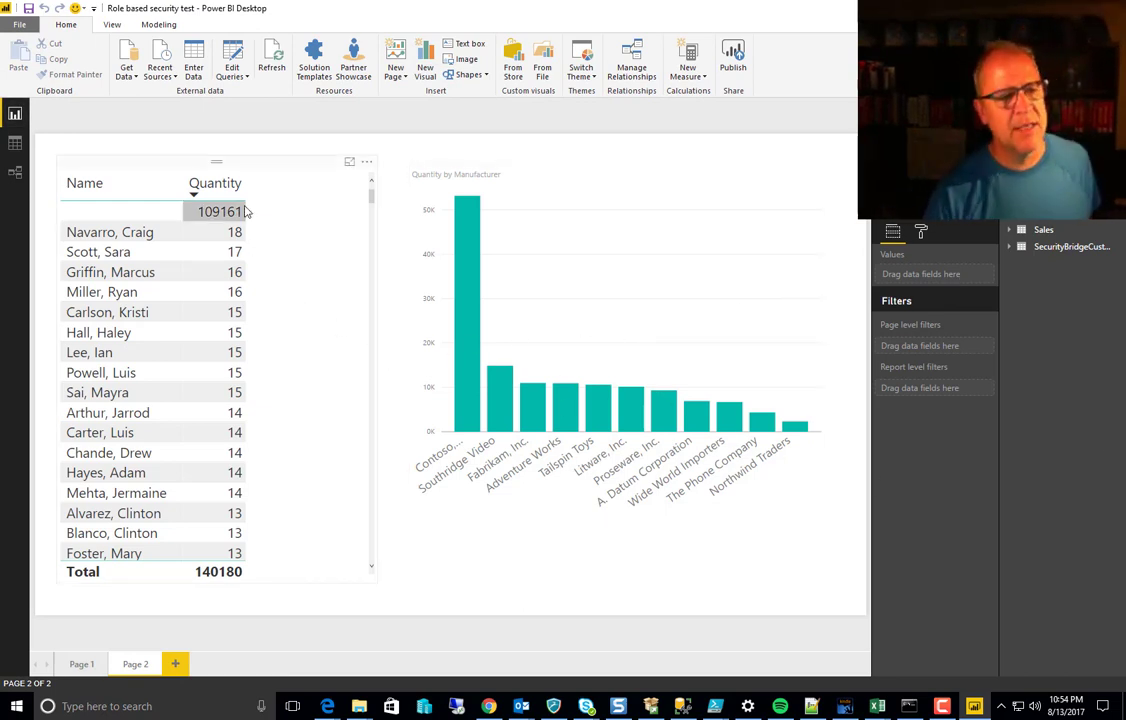
pyautogui.moveTo(373, 201); pyautogui.dragTo(397, 357)
pyautogui.click(377, 188)
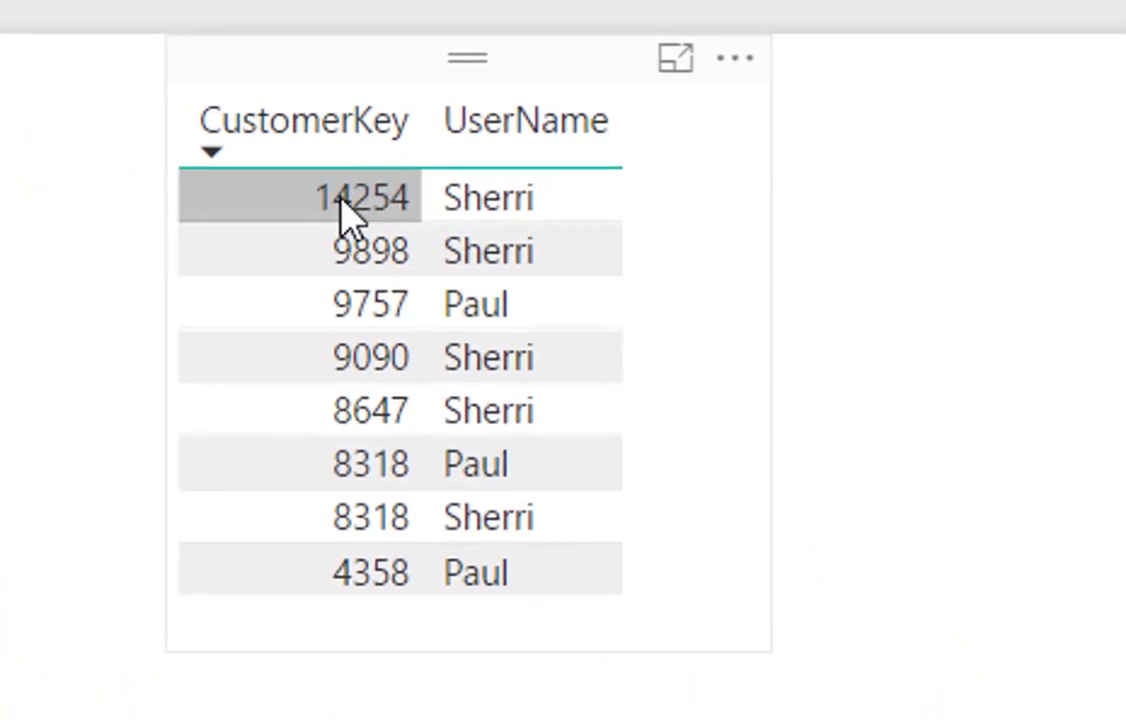
# - Highlight in turn the rows mapped to the first listed user in Page 1's CustomerKey and UserName table
pyautogui.click(342, 206)
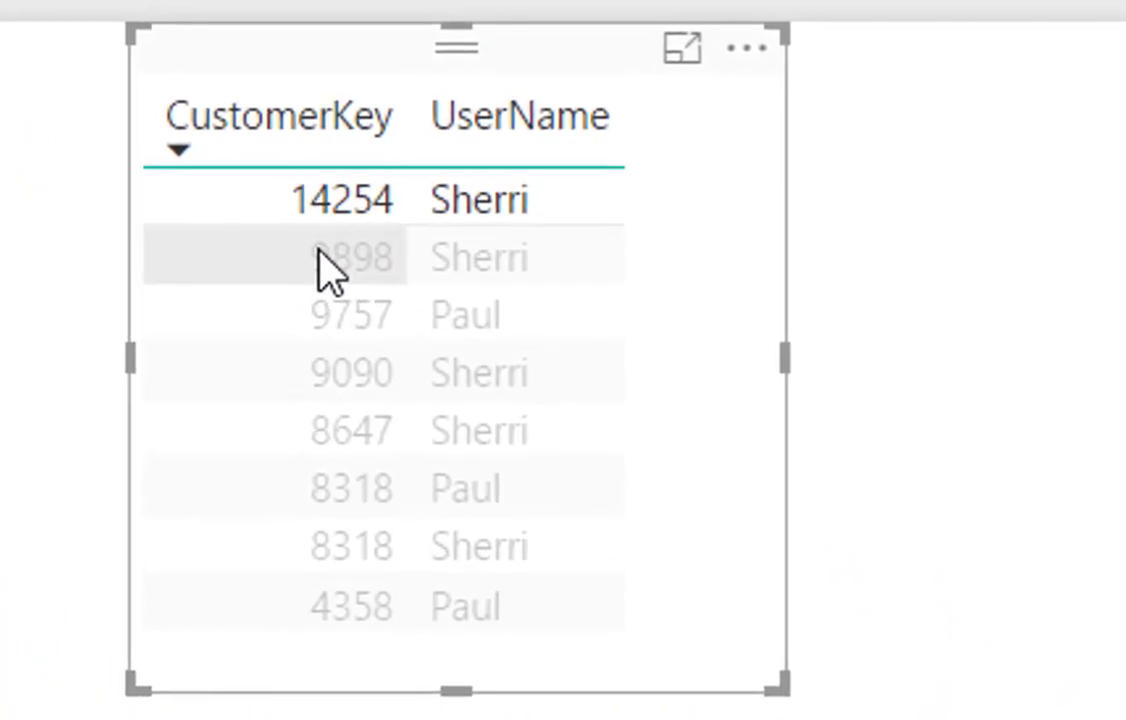
pyautogui.click(365, 260)
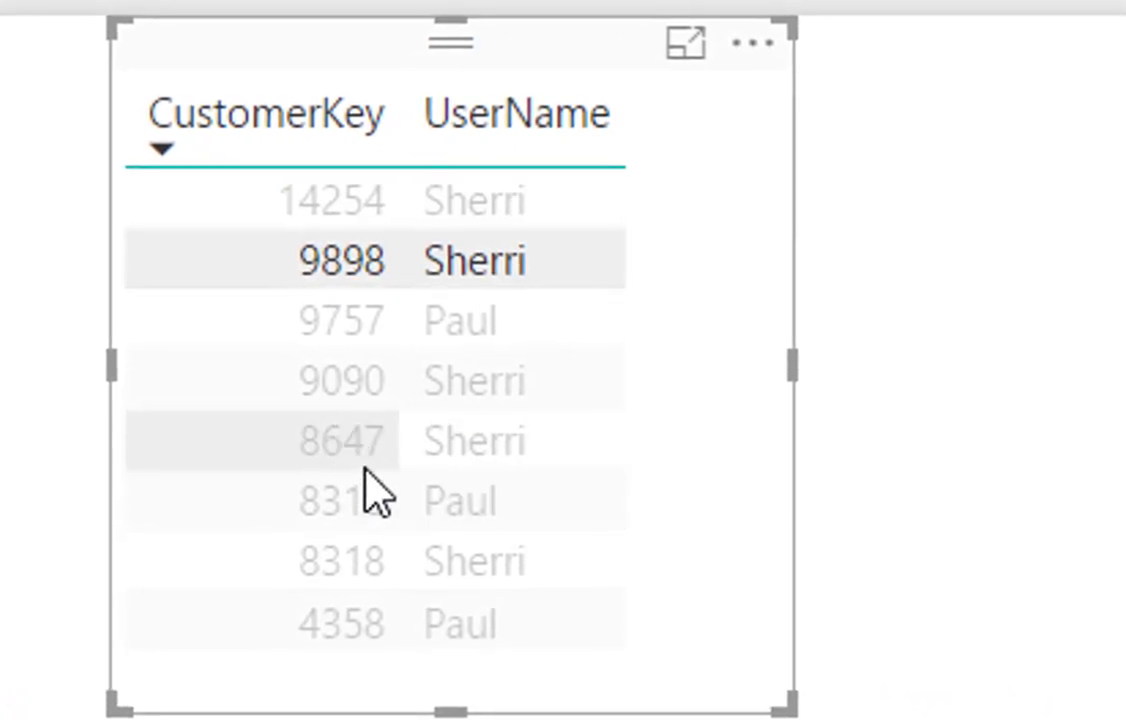
pyautogui.click(365, 465)
pyautogui.click(330, 566)
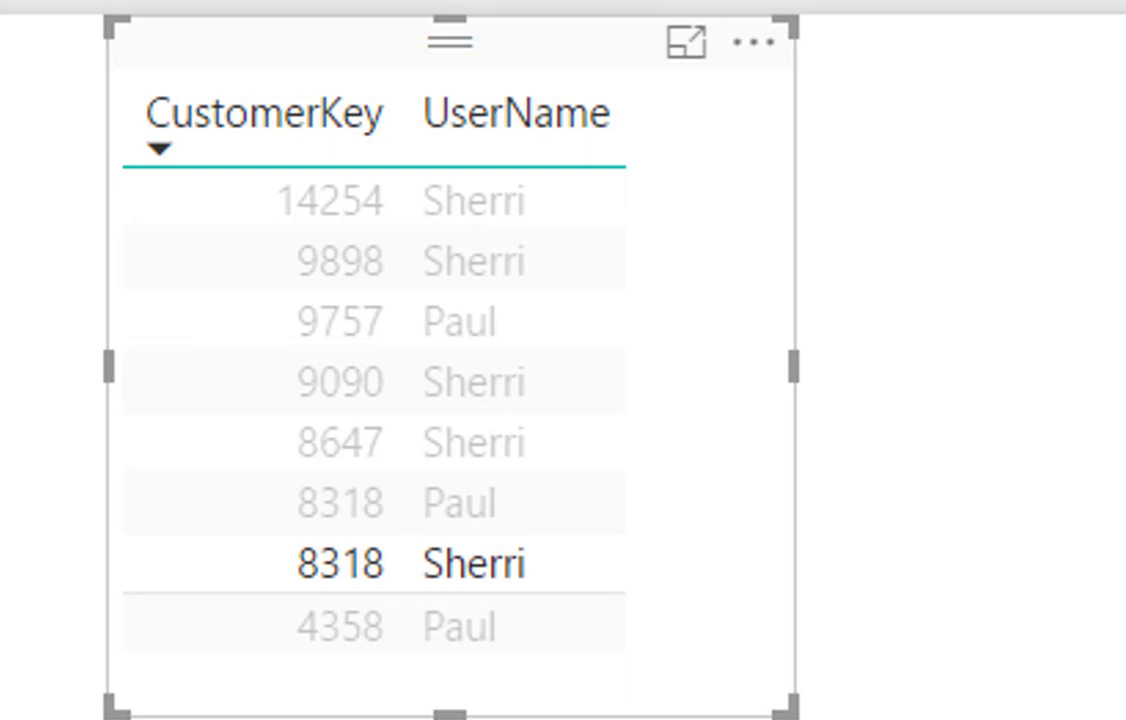
# - Highlight in turn the rows mapped to the second user in the CustomerKey and UserName table
pyautogui.click(413, 330)
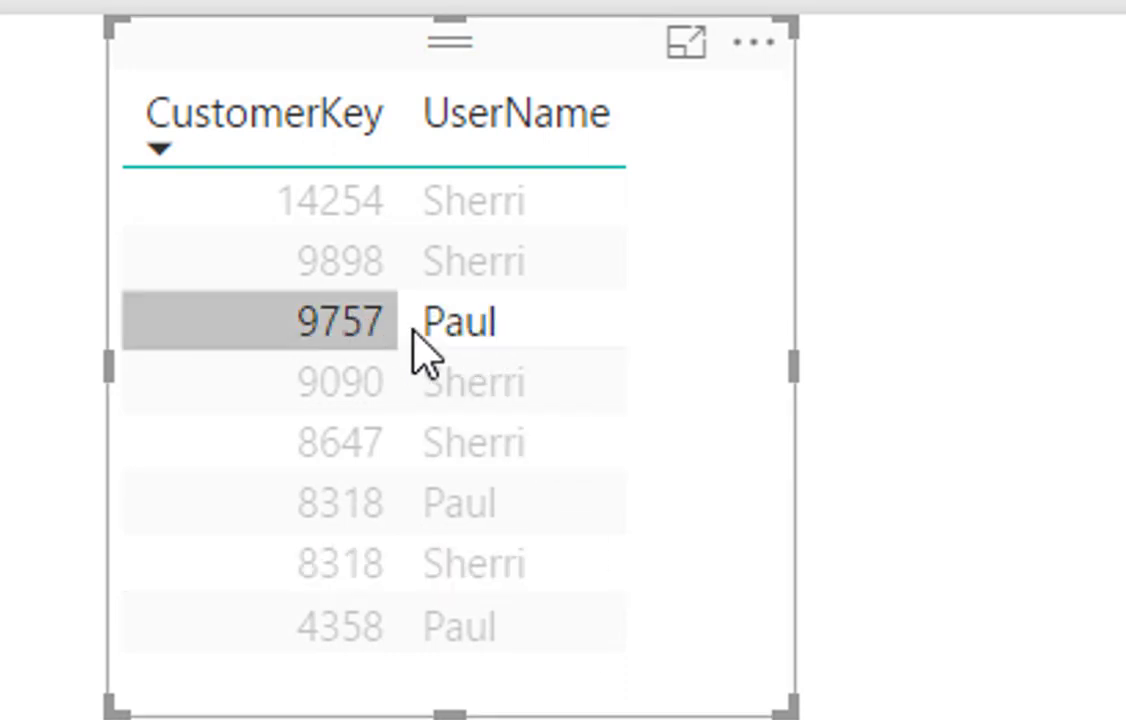
pyautogui.click(414, 331)
pyautogui.click(379, 335)
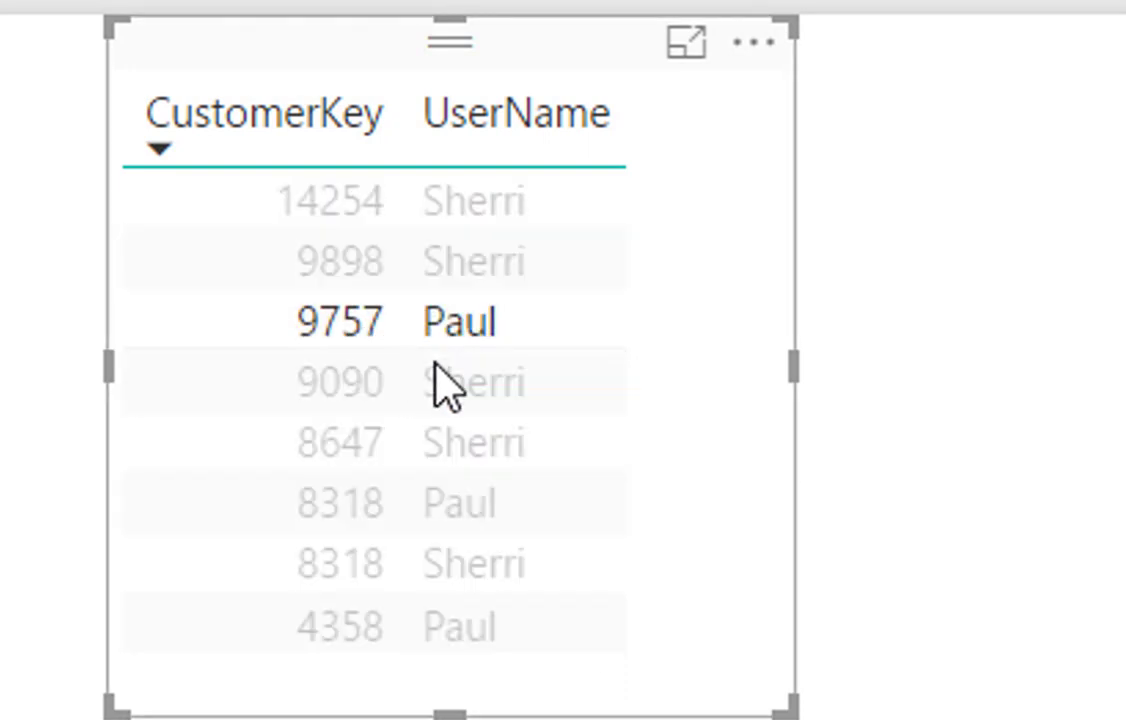
pyautogui.click(340, 460)
pyautogui.click(360, 506)
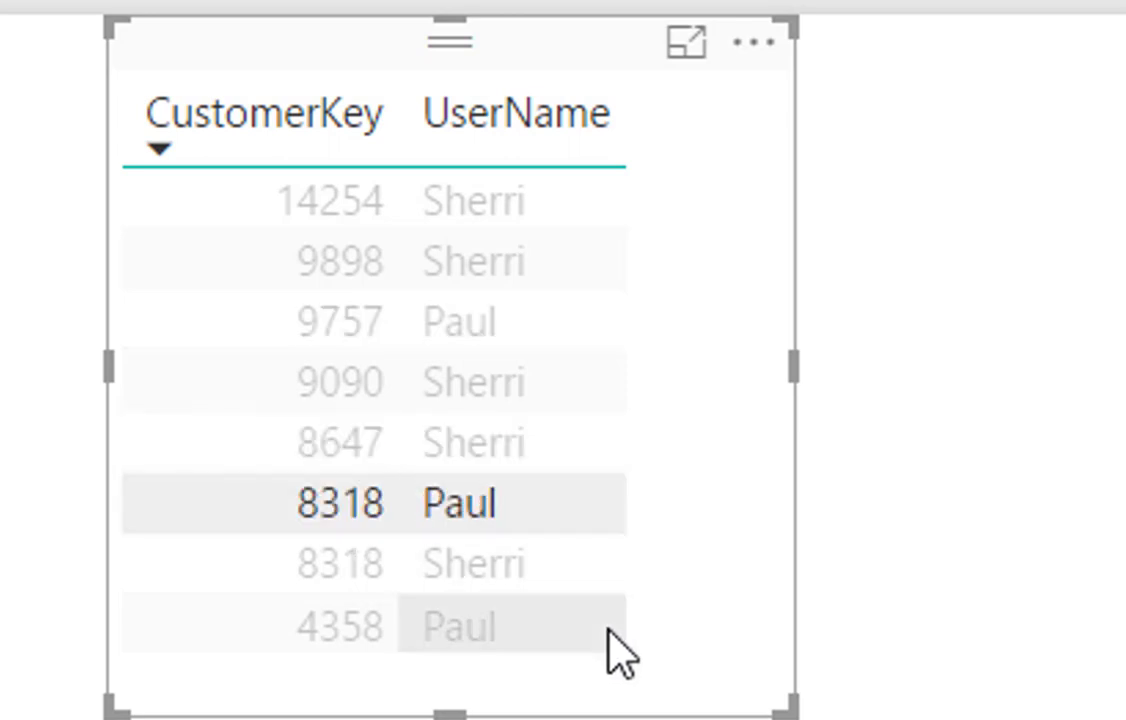
pyautogui.click(359, 630)
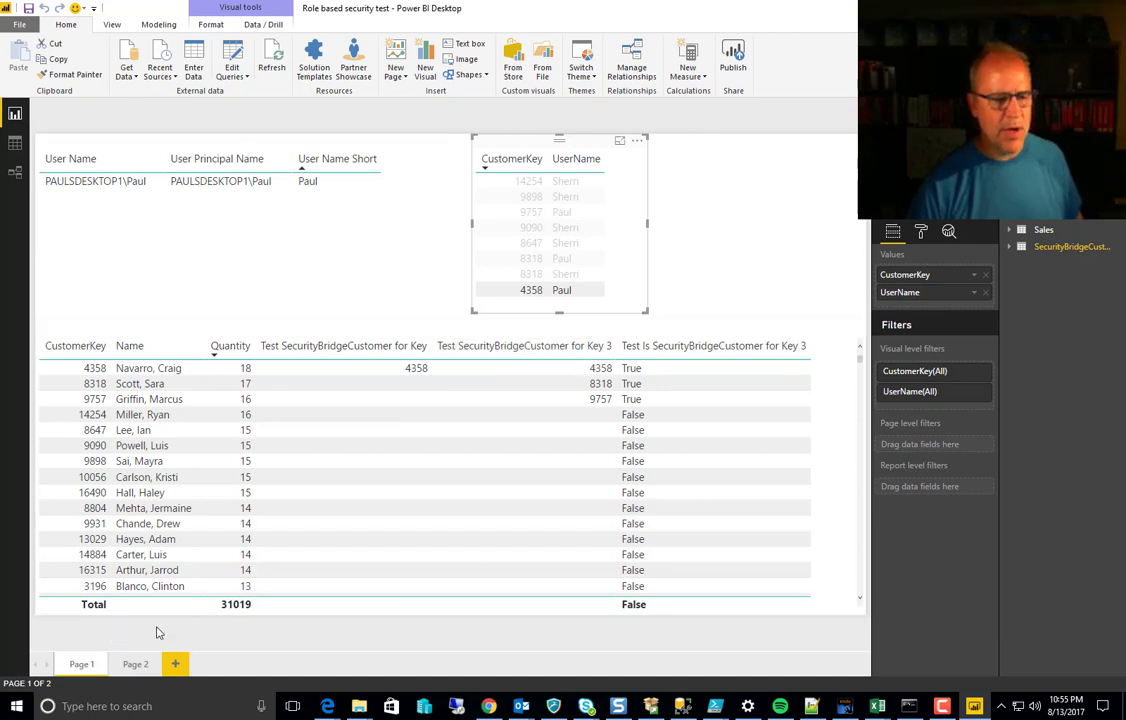
# - Return to report Page 2 and open the Manage roles dialog
pyautogui.click(140, 666)
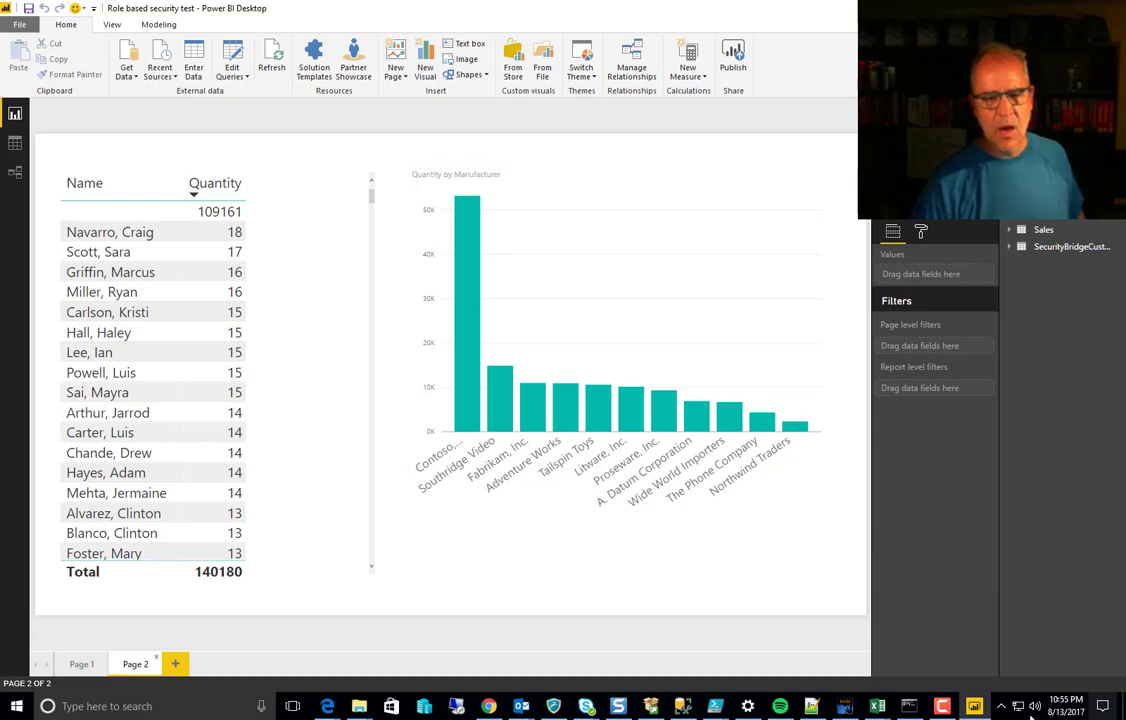
pyautogui.moveTo(877, 706)
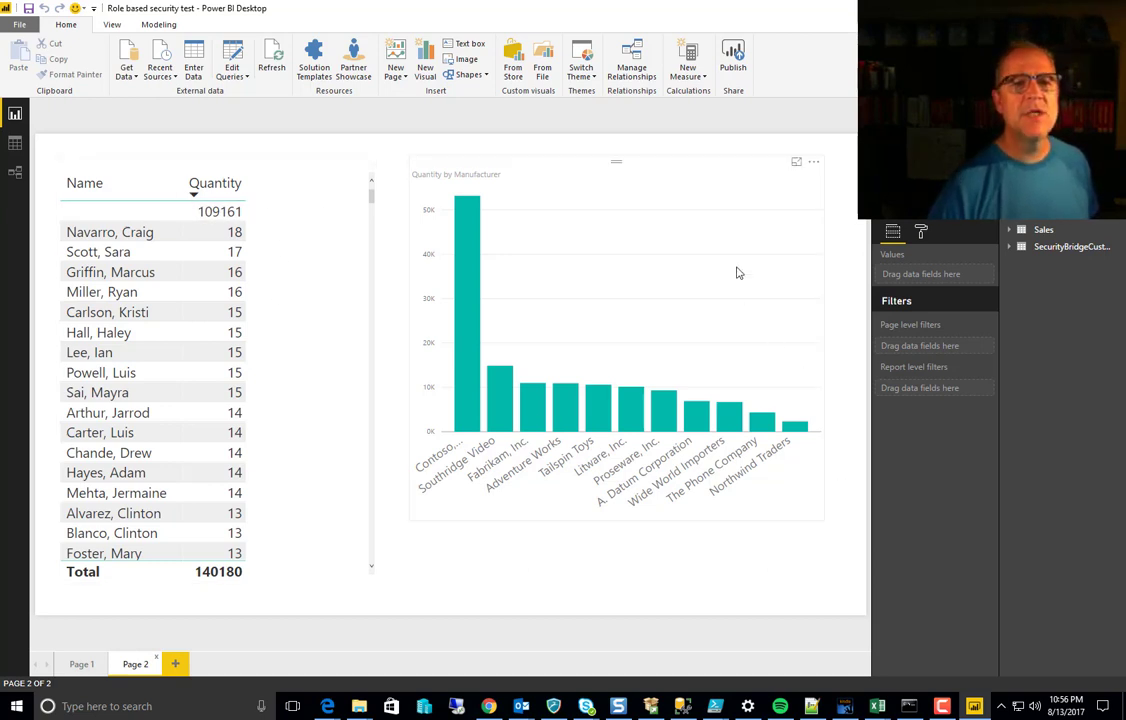
pyautogui.click(157, 27)
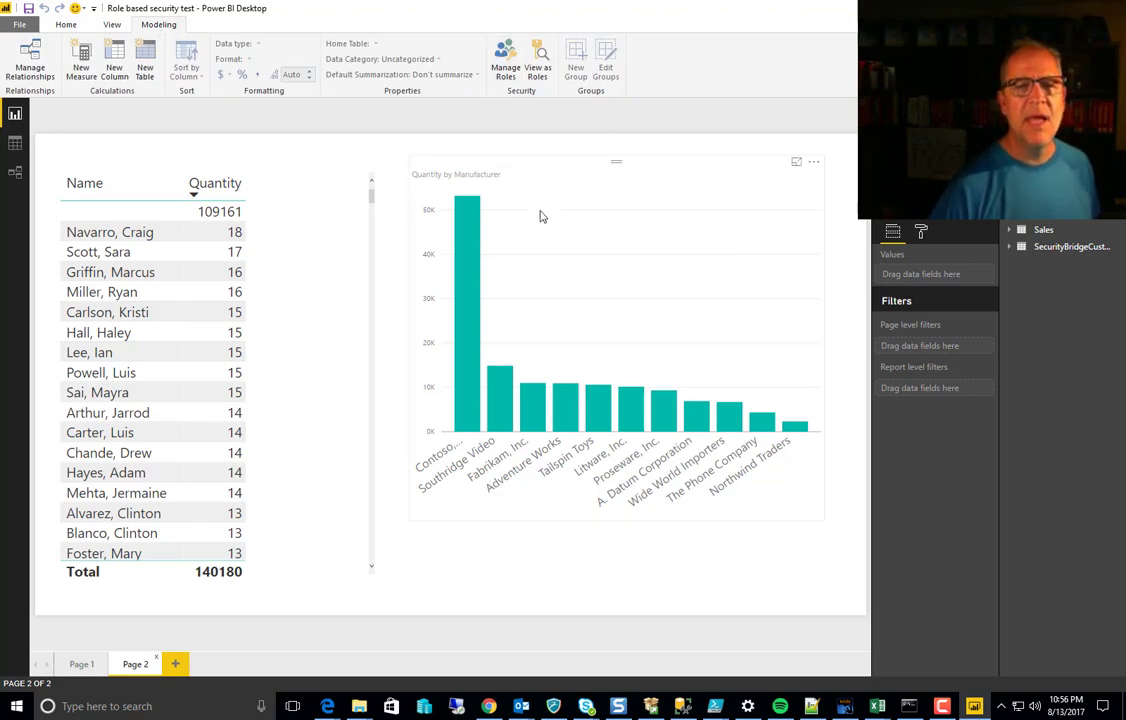
pyautogui.click(505, 60)
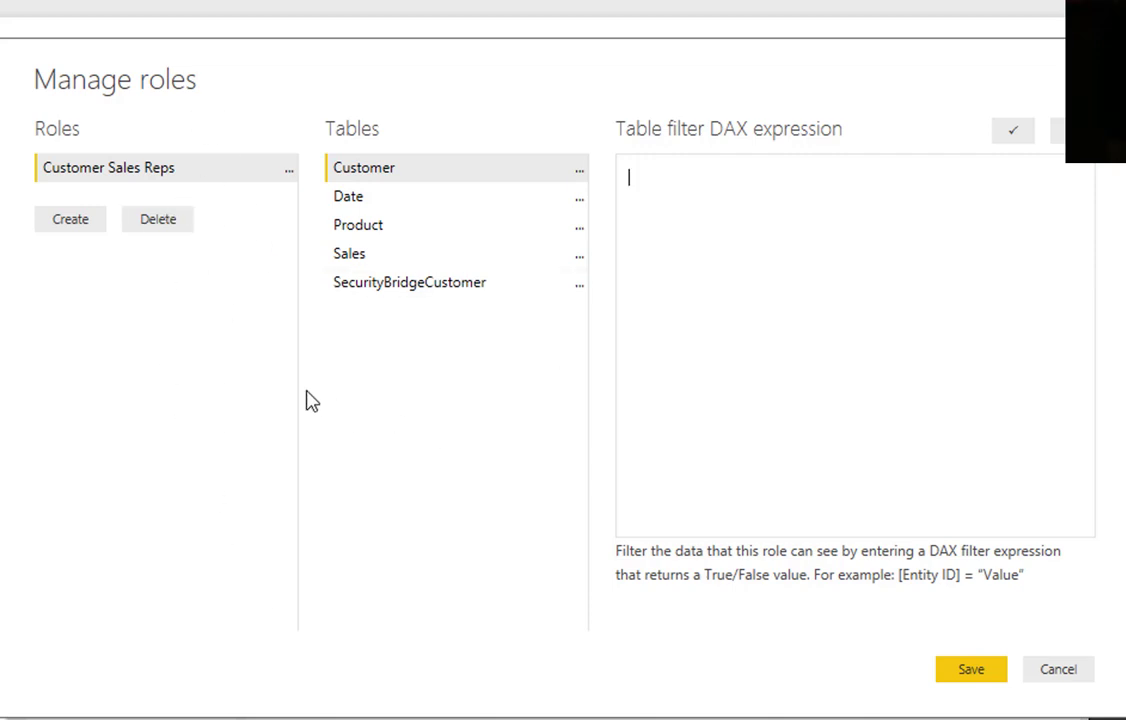
# - Try a [State] filter with the value Washington on the Customer table of the Customer Sales Reps role, and clear the expression
pyautogui.click(582, 172)
pyautogui.moveTo(650, 182)
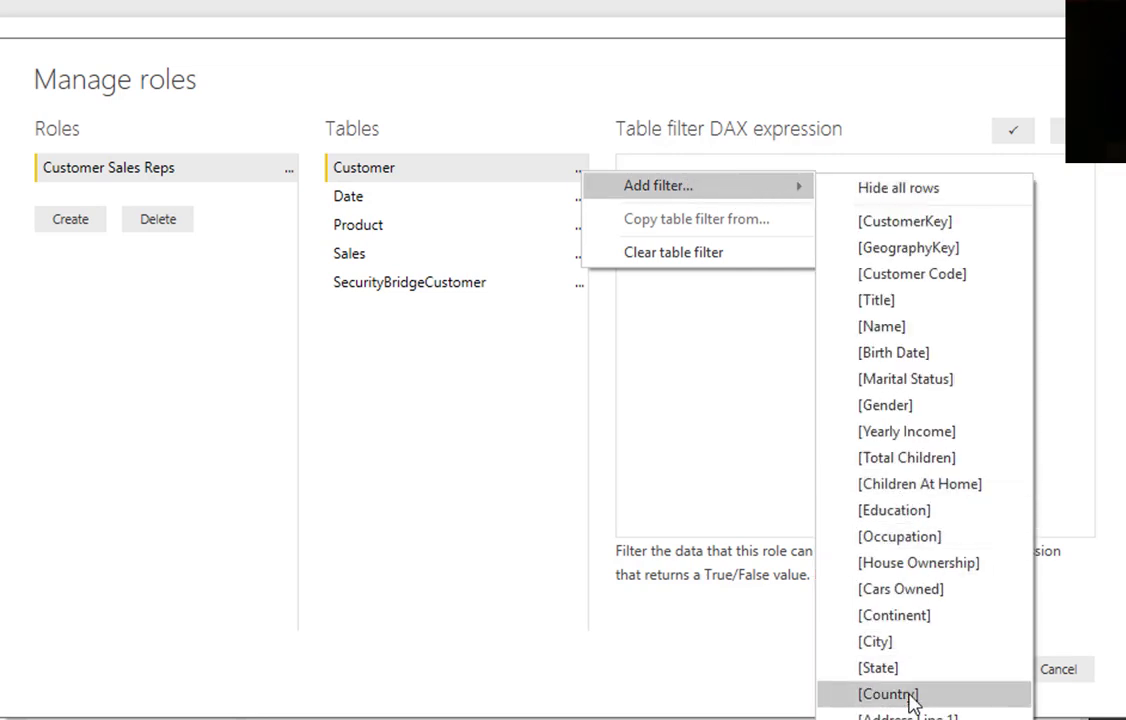
pyautogui.click(877, 668)
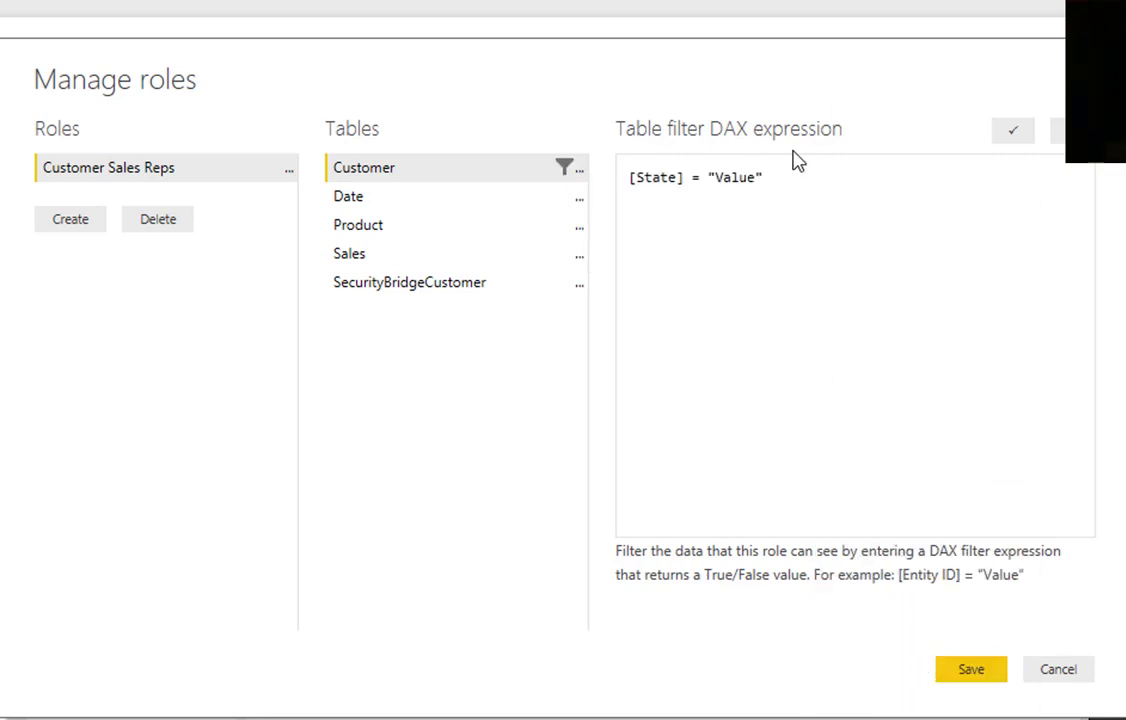
pyautogui.doubleClick(737, 180)
pyautogui.write('Washington')
pyautogui.hotkey('ctrl', 'a')
pyautogui.press('Delete')
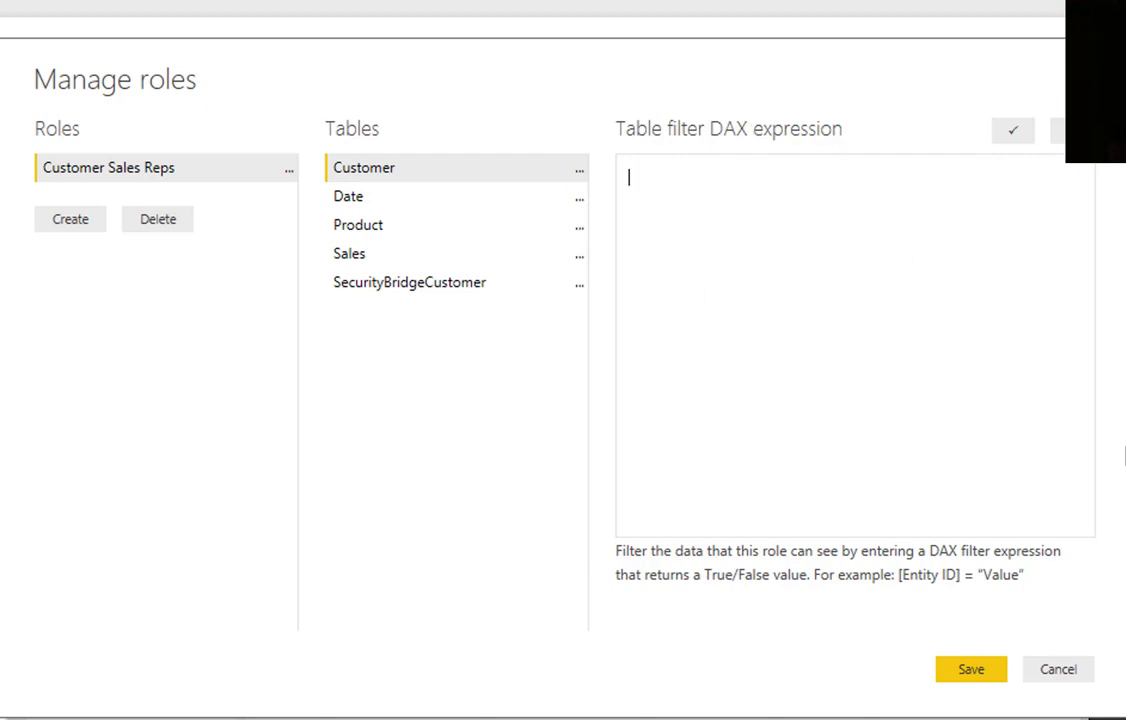
# - Set the Customer table filter to [CustomerKey] = LOOKUPVALUE(SecurityBridgeCustomer[CustomerKey], SecurityBridgeCustomer[CustomerKey], [CustomerKey], SecurityBridgeCustomer[UserName], USERNAME())
pyautogui.click(579, 168)
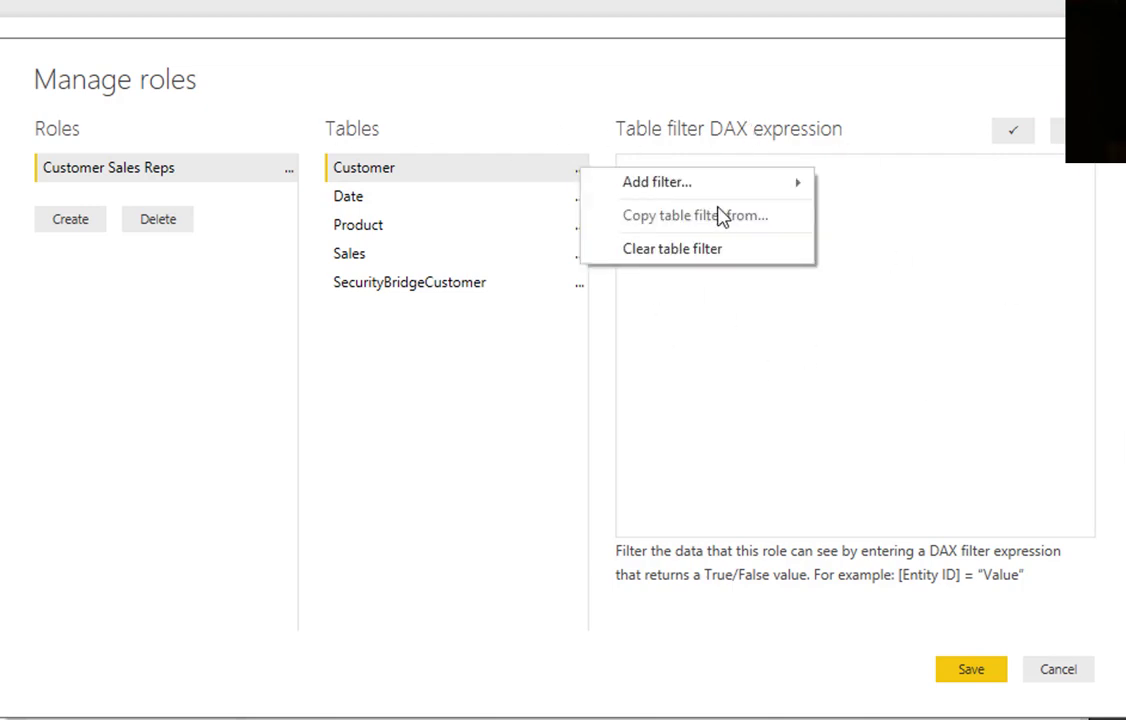
pyautogui.moveTo(658, 198)
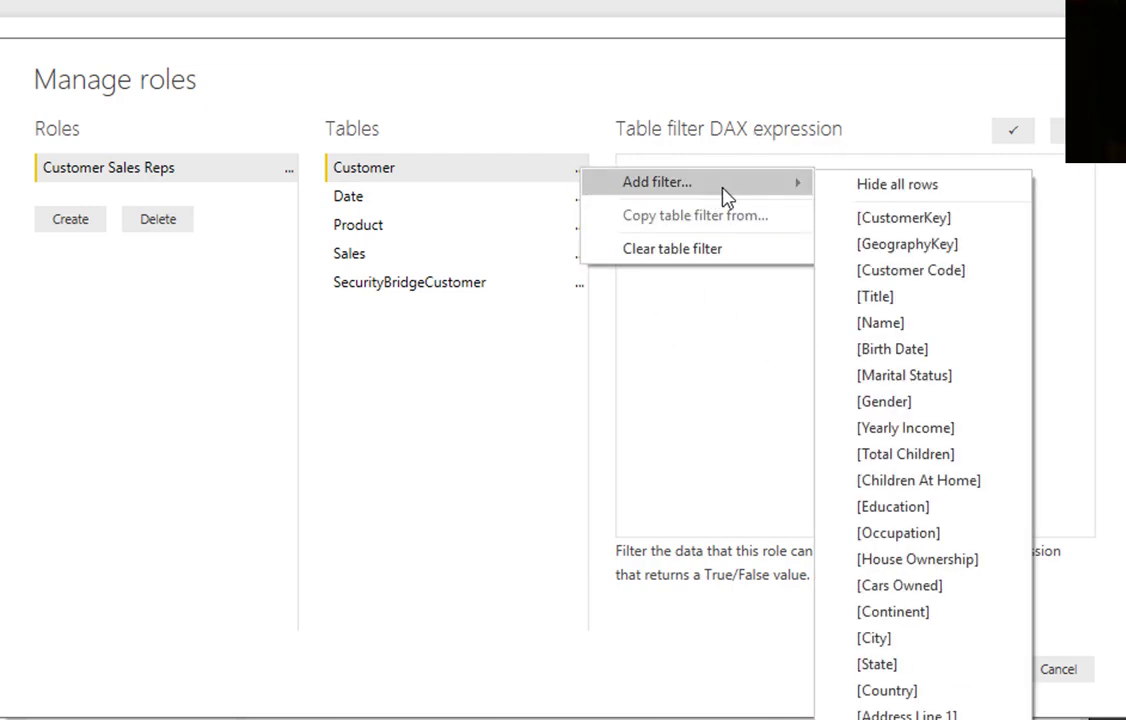
pyautogui.click(952, 220)
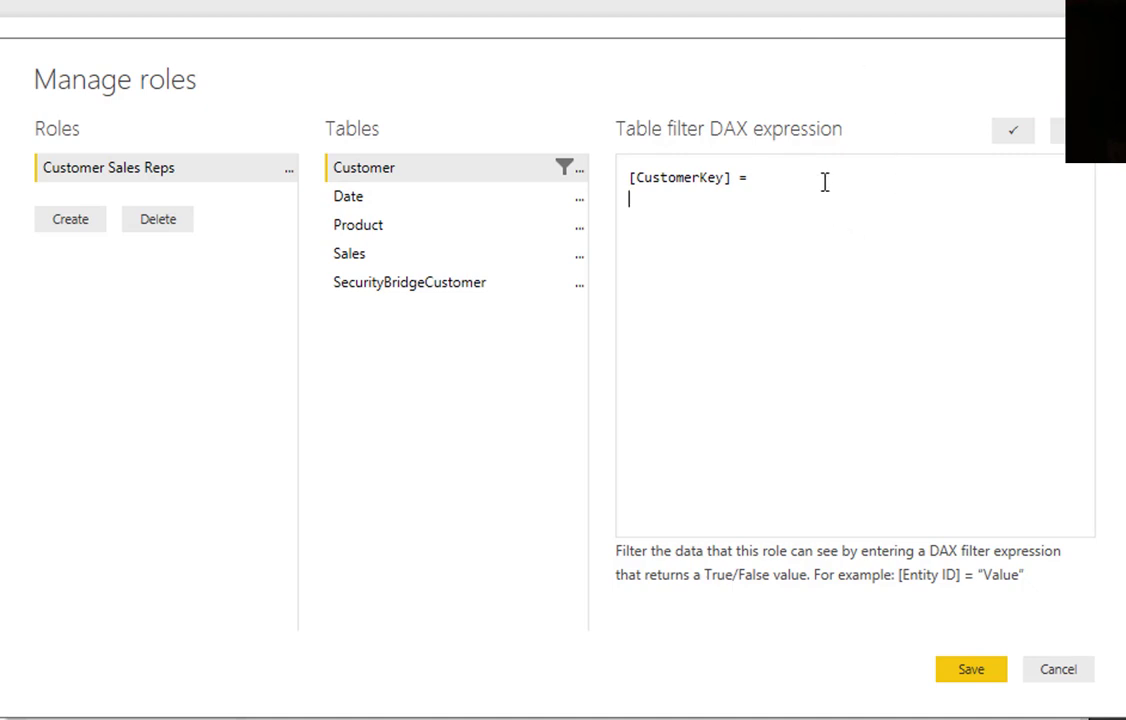
pyautogui.write('[CustomerKey] =         LOOKUPVALUE(                 SecurityBridgeCustomer[CustomerKey],                 SecurityBridgeCustomer[CustomerKey],                 [CustomerKey],                 SecurityBridgeCustomer[UserName],                 USERNAME()         )')
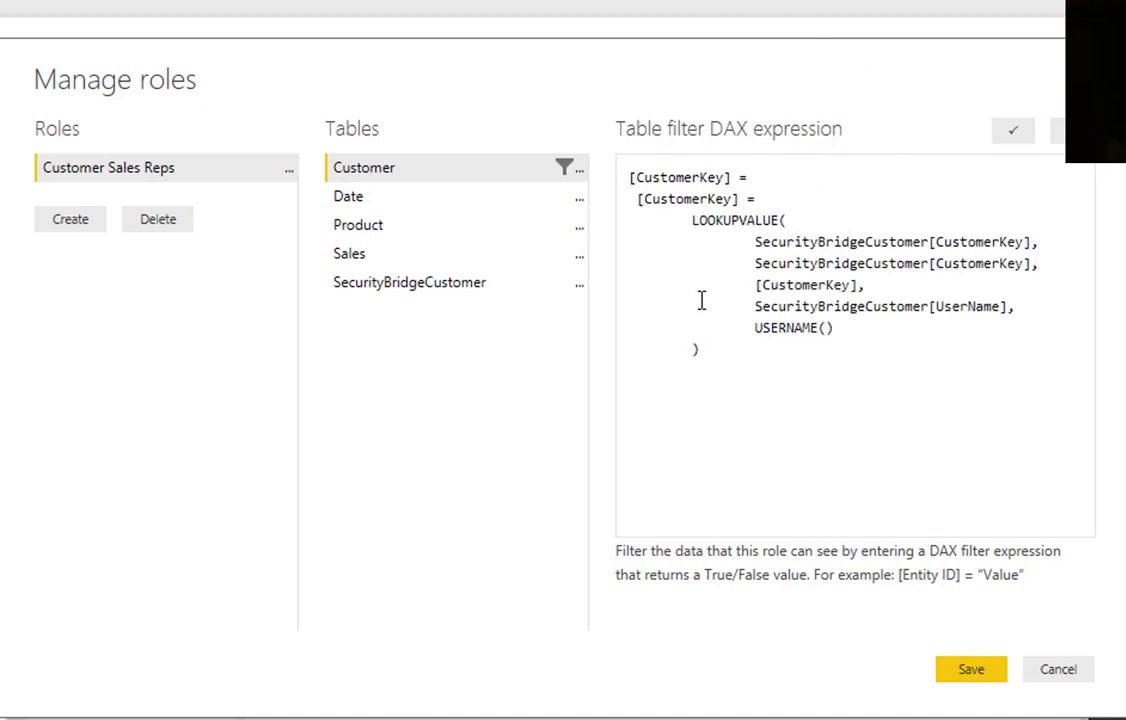
pyautogui.moveTo(755, 177); pyautogui.dragTo(448, 165)
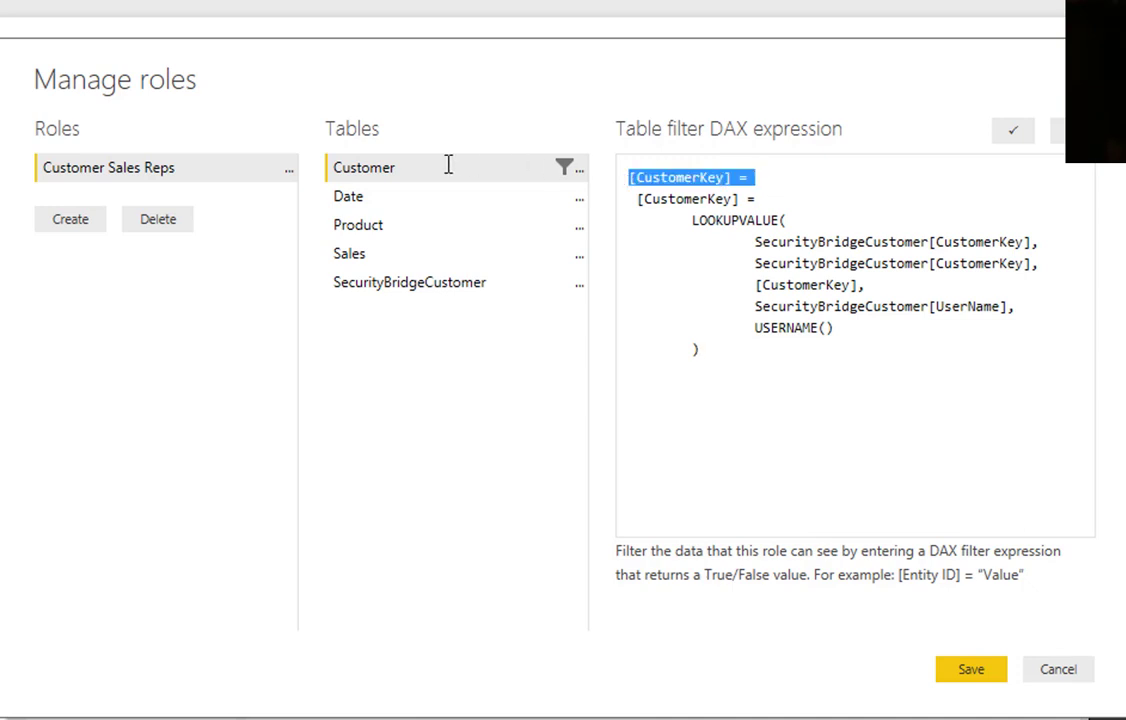
pyautogui.press('Delete')
pyautogui.press('Delete')
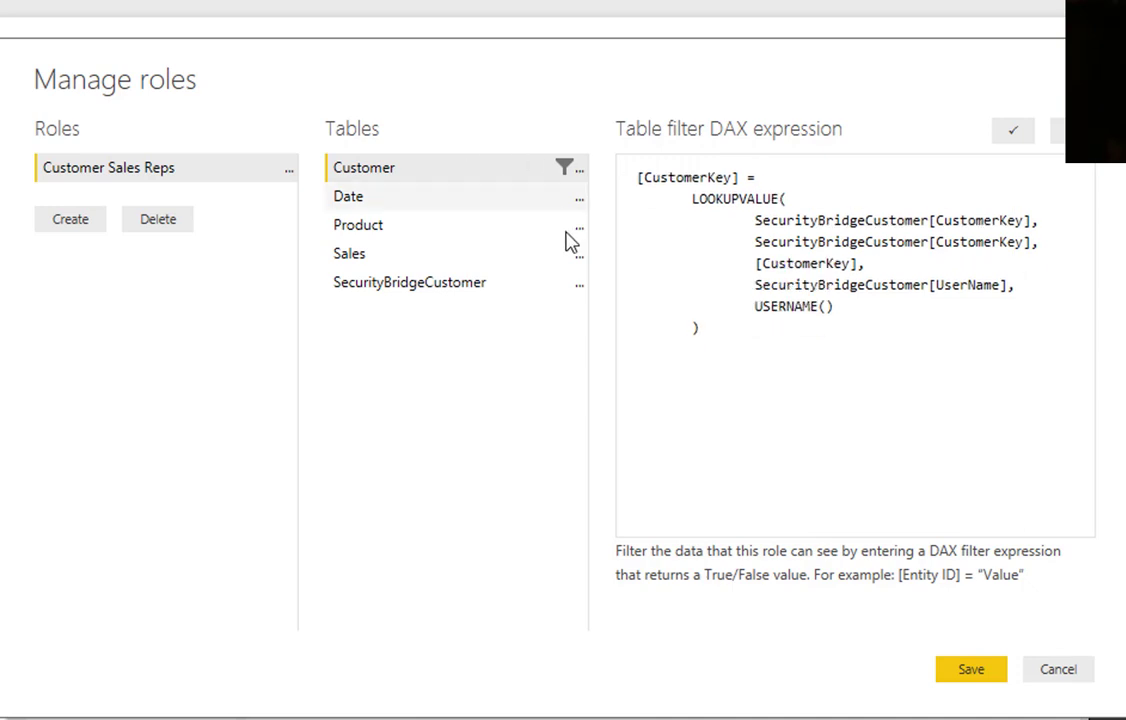
pyautogui.click(721, 342)
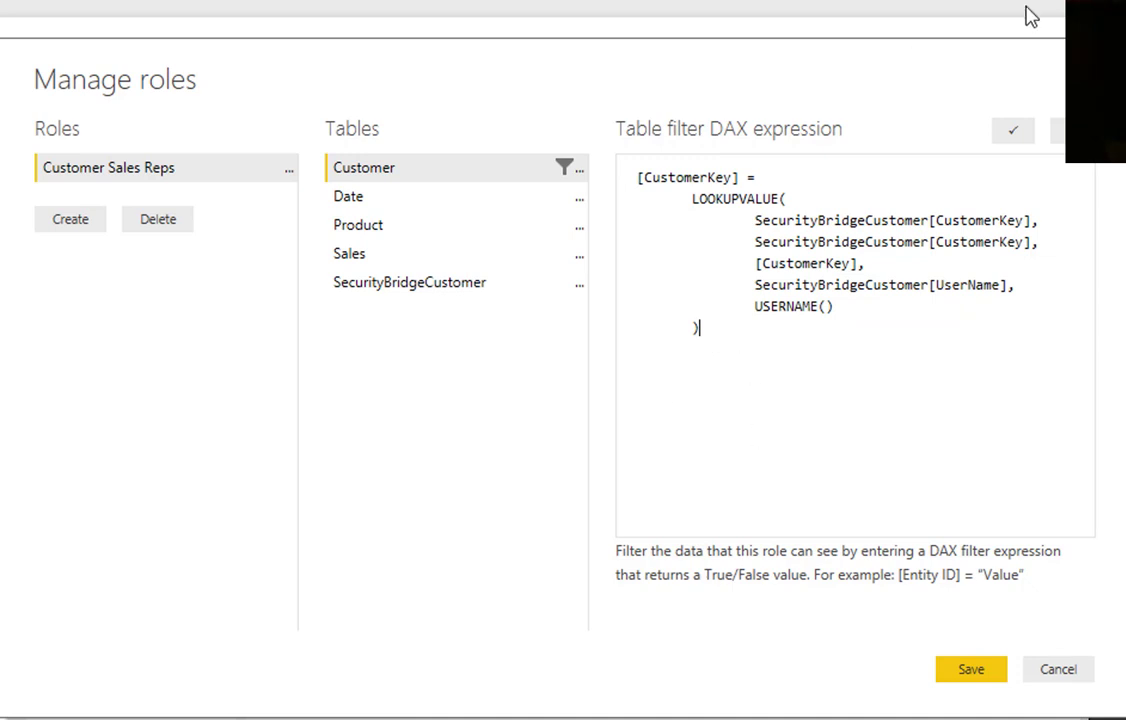
# - Replace USERNAME() with the [User Name Short] measure as the last LOOKUPVALUE argument in the Customer table filter
pyautogui.doubleClick(830, 307)
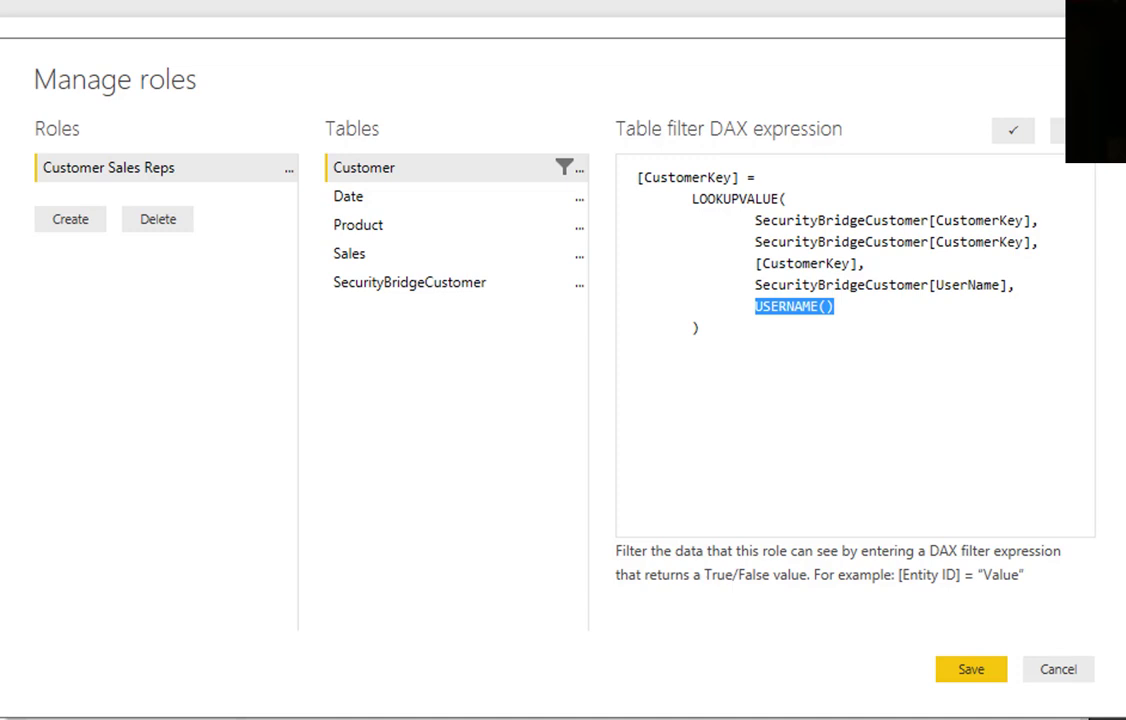
pyautogui.doubleClick(716, 278)
pyautogui.click(824, 309)
pyautogui.moveTo(758, 307); pyautogui.dragTo(887, 317)
pyautogui.write('[User  ')
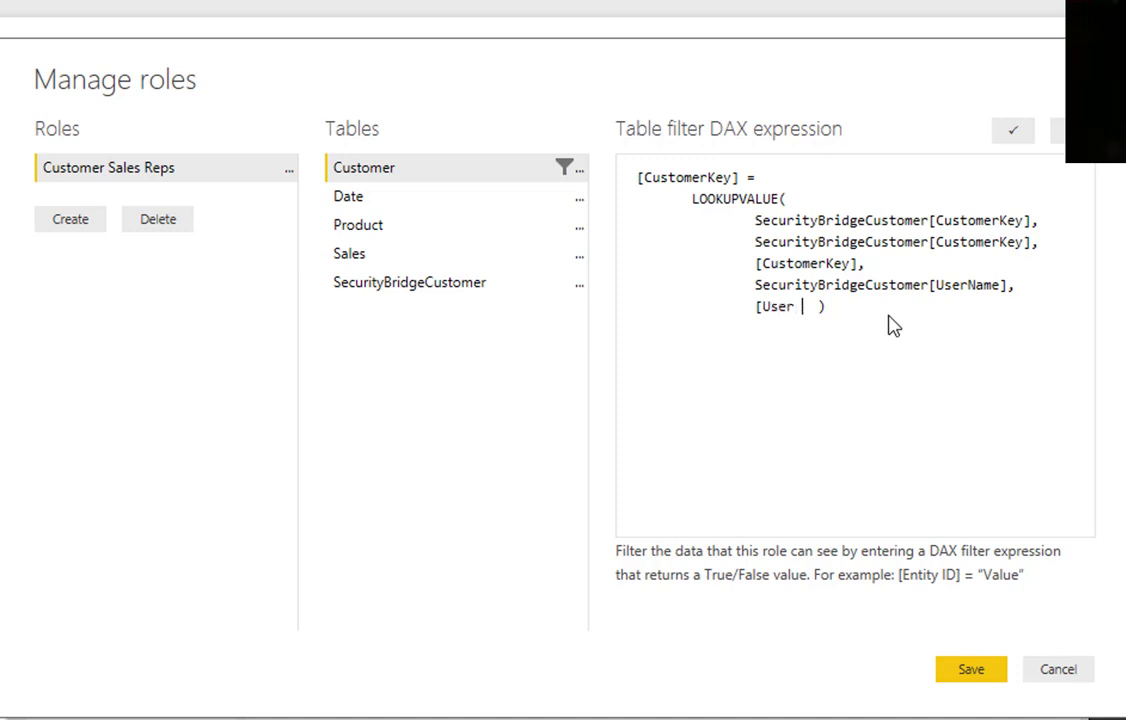
pyautogui.write('Nam')
pyautogui.write('e Shorty')
# - Examine each LOOKUPVALUE argument in the Customer table filter, from the CustomerKey result column to the User Name Short measure
pyautogui.moveTo(1062, 221); pyautogui.dragTo(641, 214)
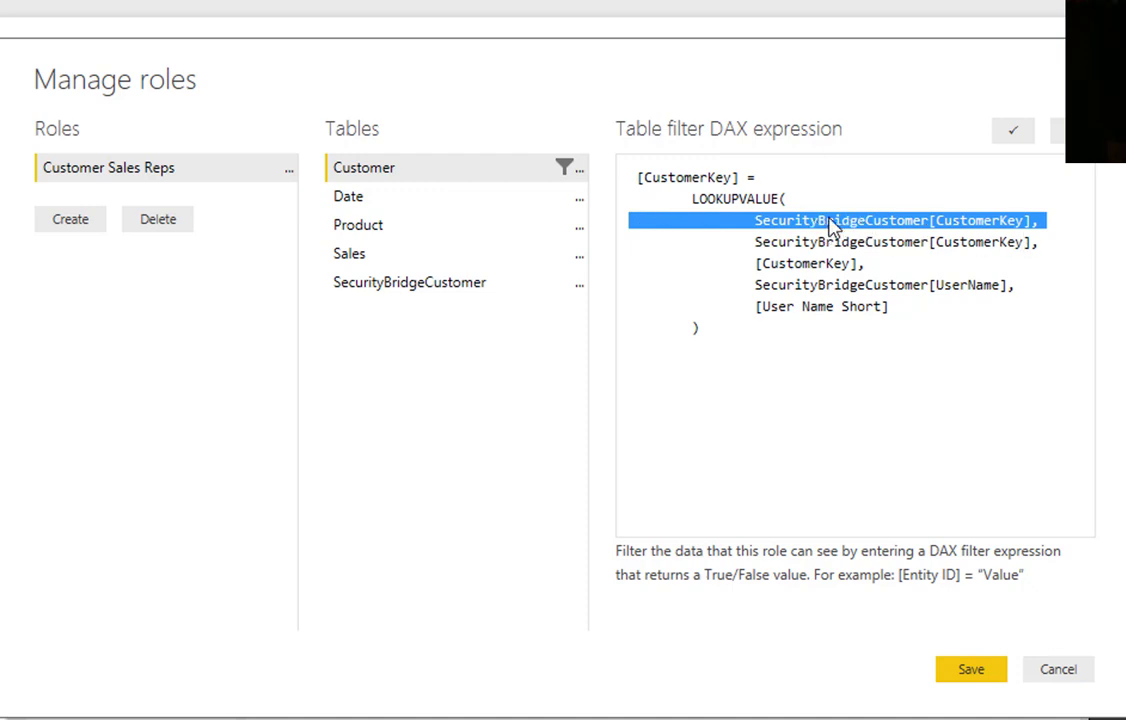
pyautogui.click(867, 221)
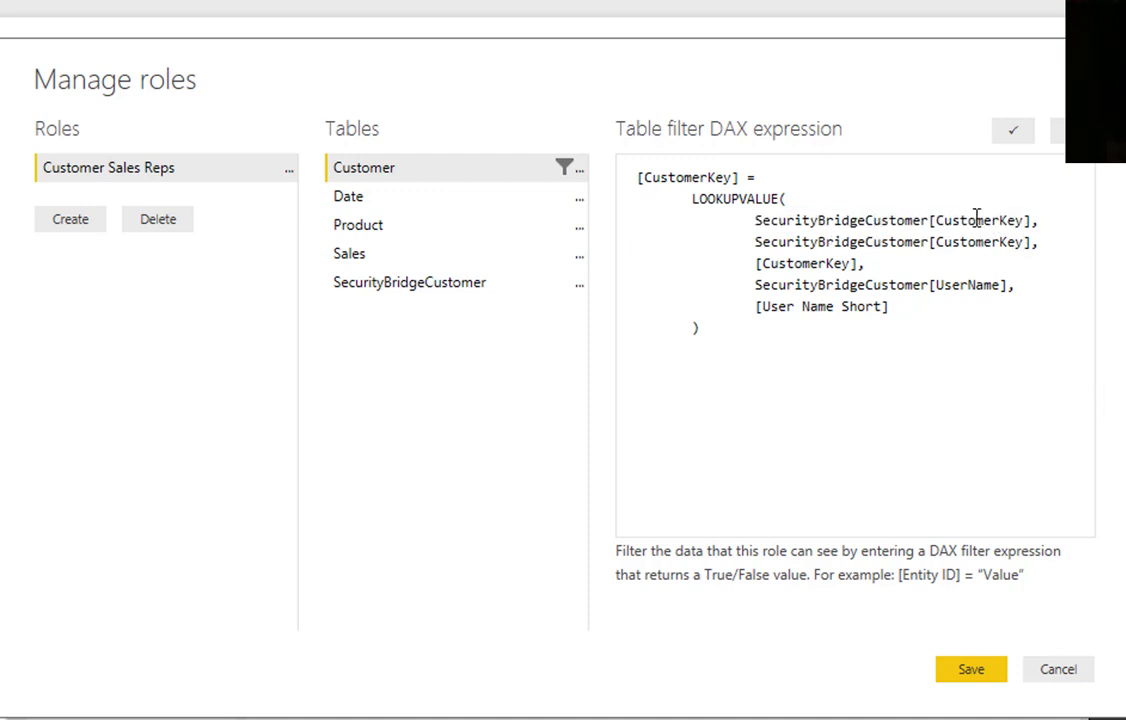
pyautogui.click(1045, 221)
pyautogui.moveTo(1046, 221); pyautogui.dragTo(931, 221)
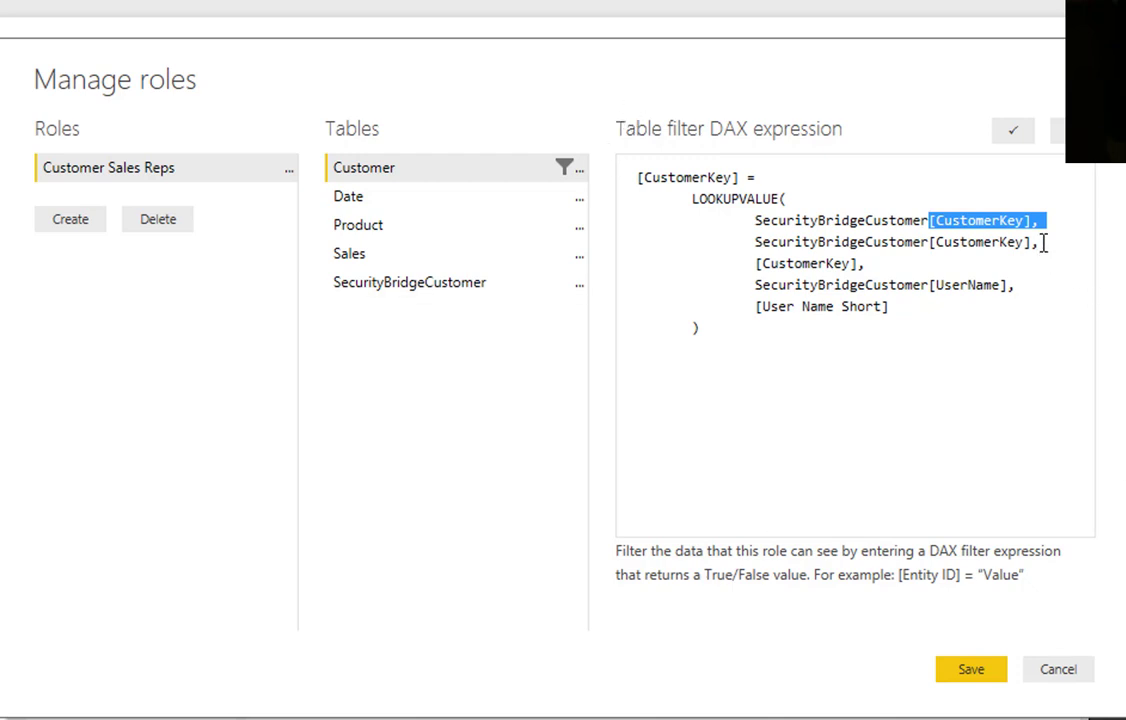
pyautogui.moveTo(1041, 242); pyautogui.dragTo(937, 243)
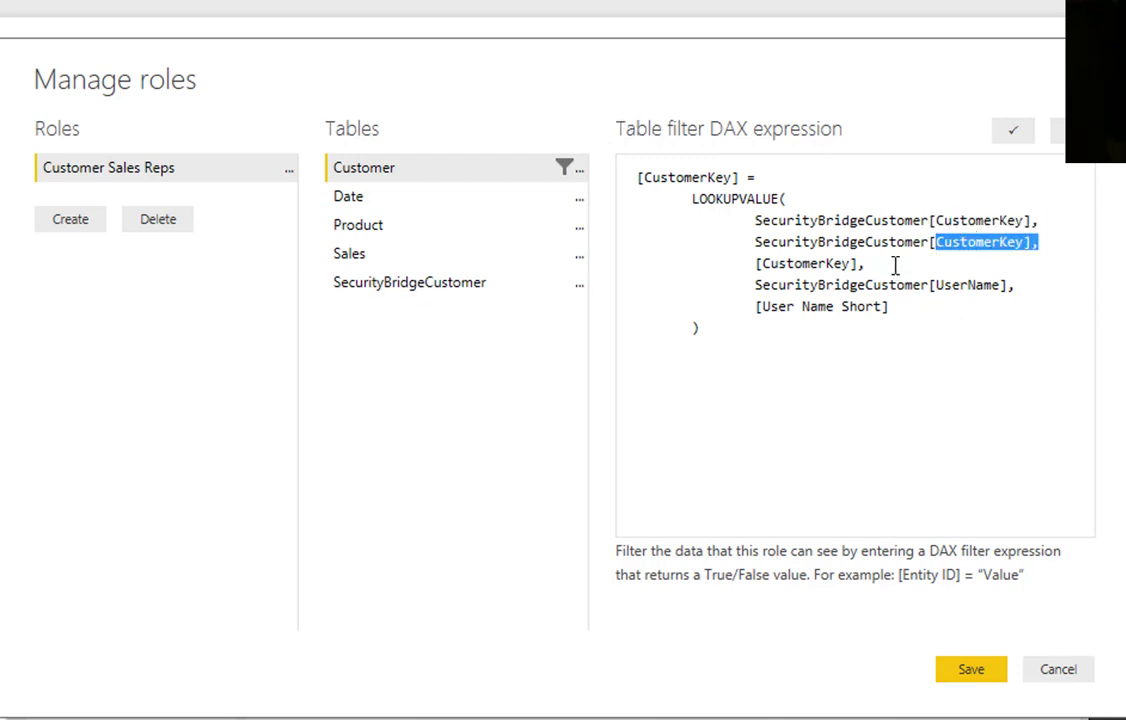
pyautogui.click(938, 268)
pyautogui.moveTo(930, 270); pyautogui.dragTo(756, 266)
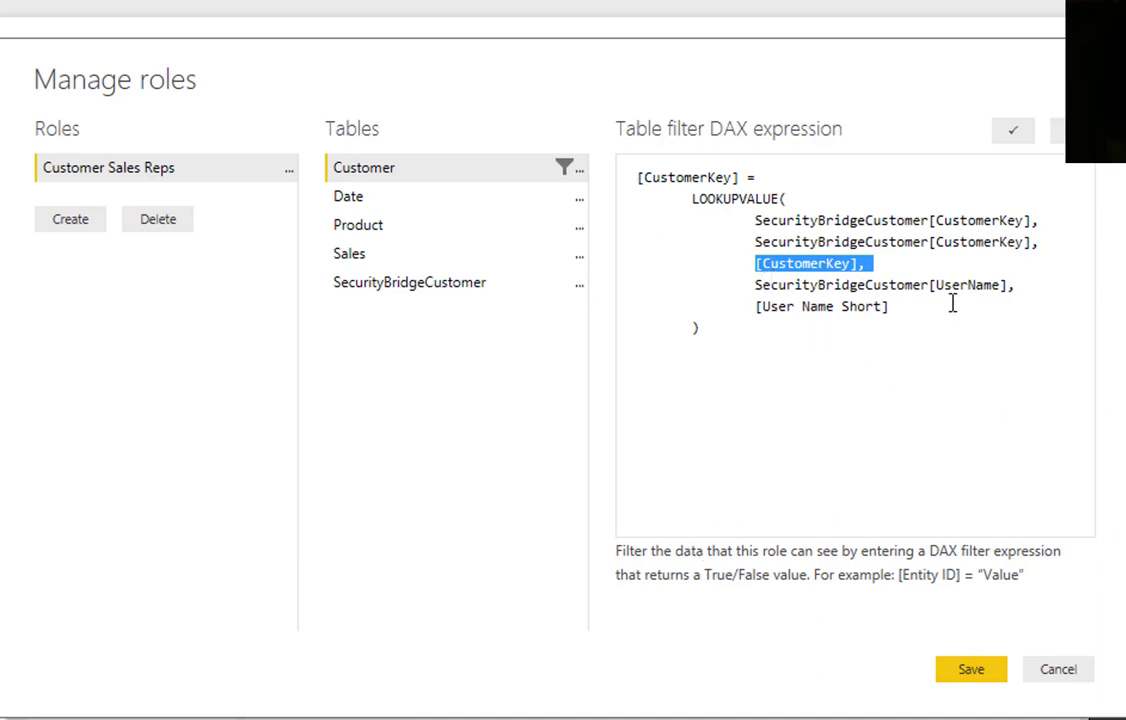
pyautogui.moveTo(755, 285); pyautogui.dragTo(980, 286)
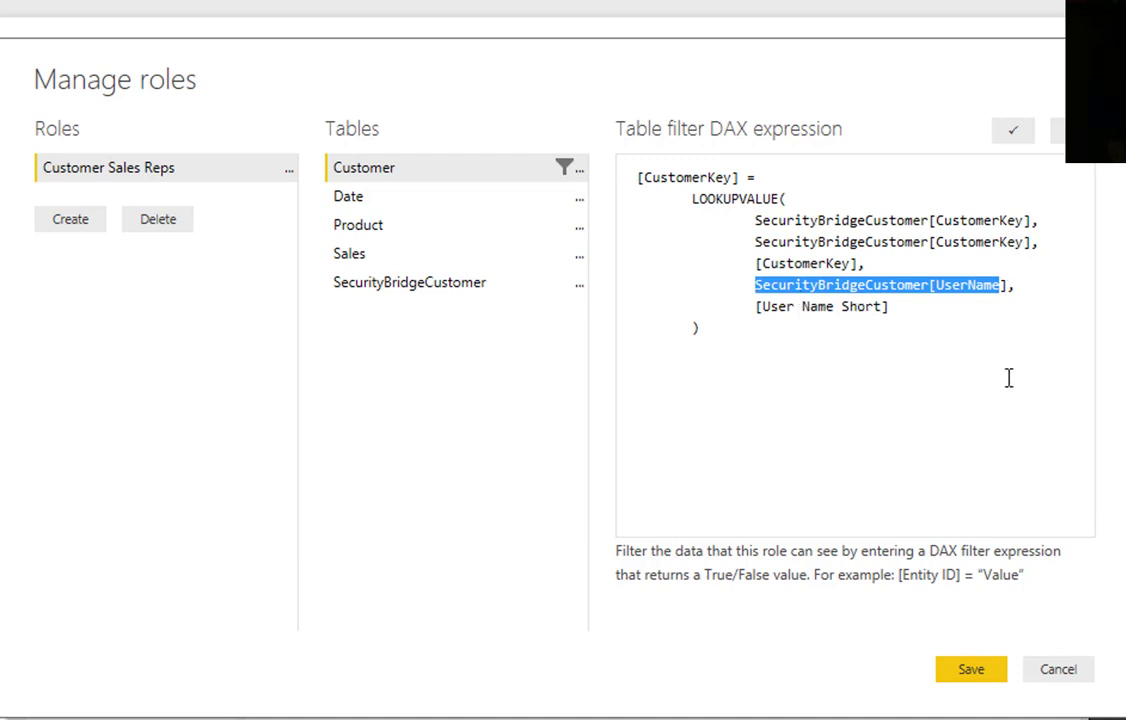
pyautogui.moveTo(889, 307); pyautogui.dragTo(757, 306)
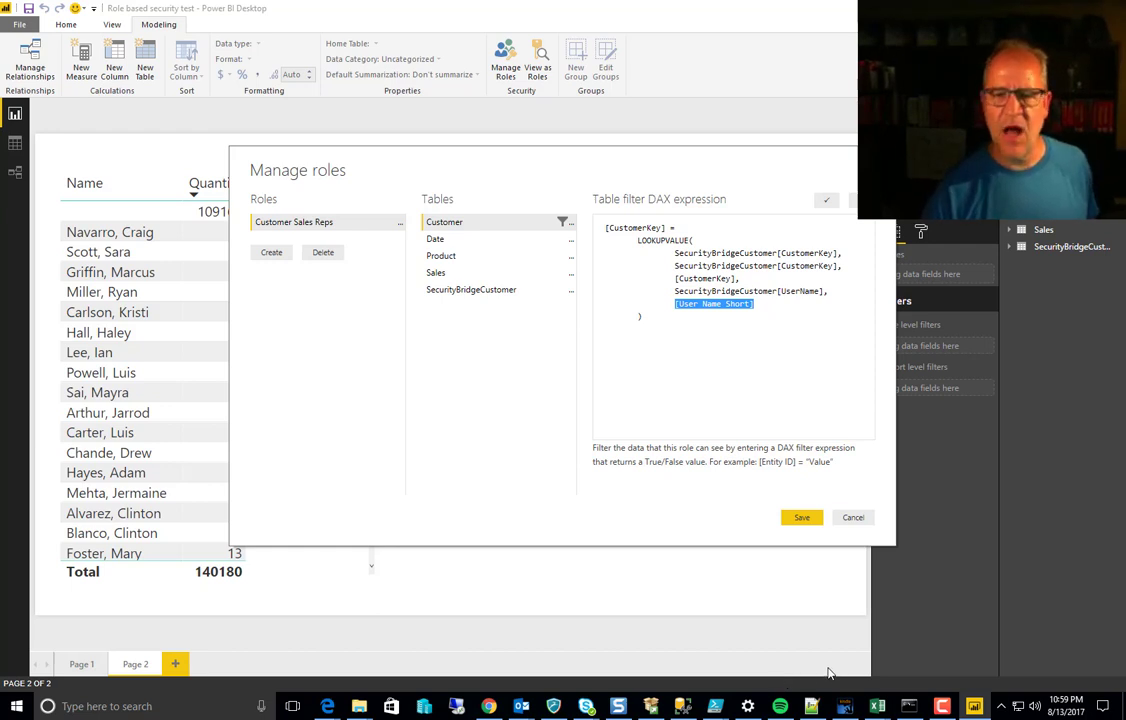
# - Save the role definition and publish the report to the Playground workspace in Power BI, saving the file changes first
pyautogui.click(800, 519)
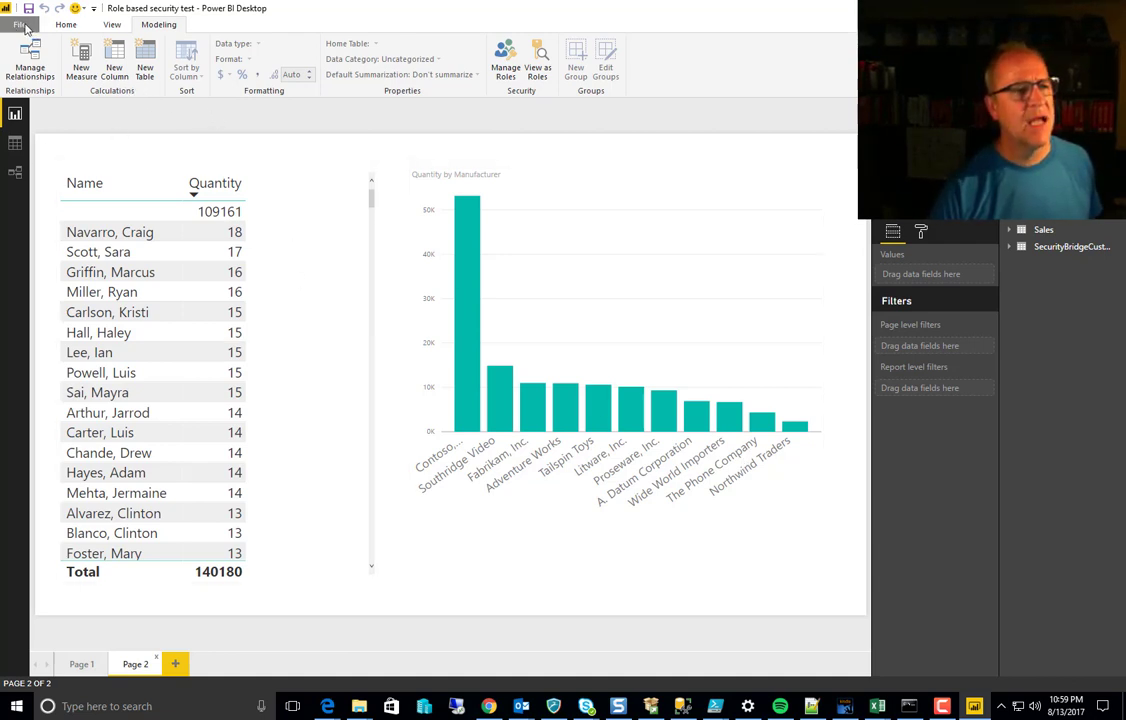
pyautogui.click(25, 28)
pyautogui.moveTo(70, 233)
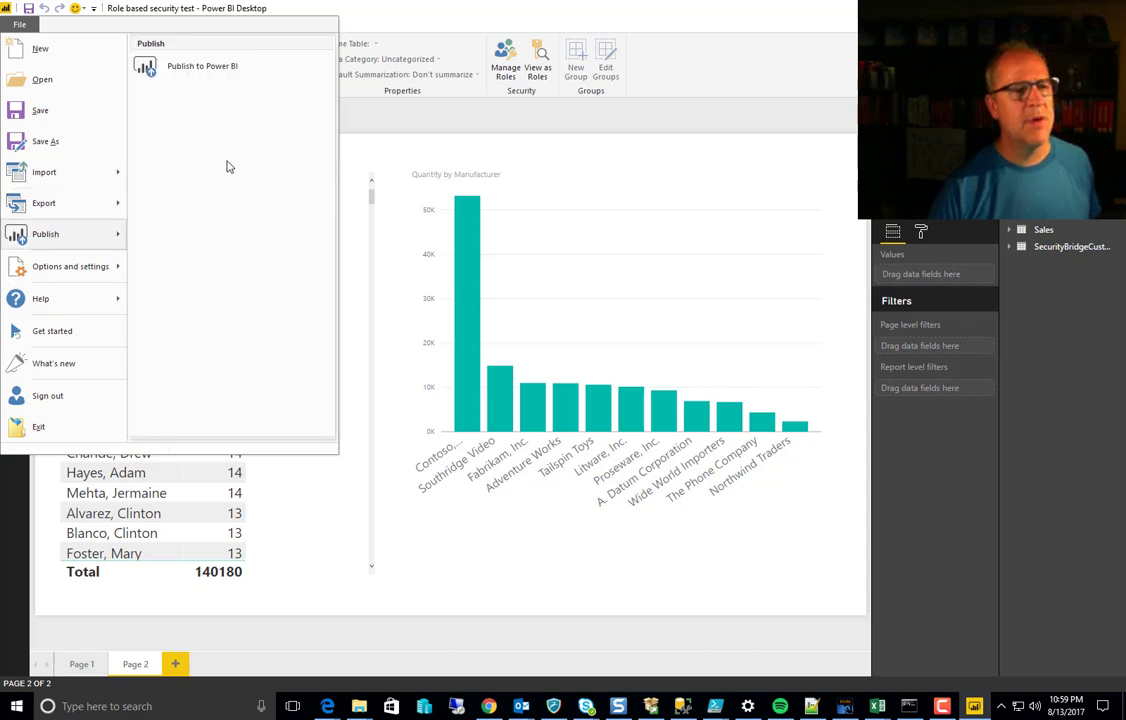
pyautogui.click(196, 70)
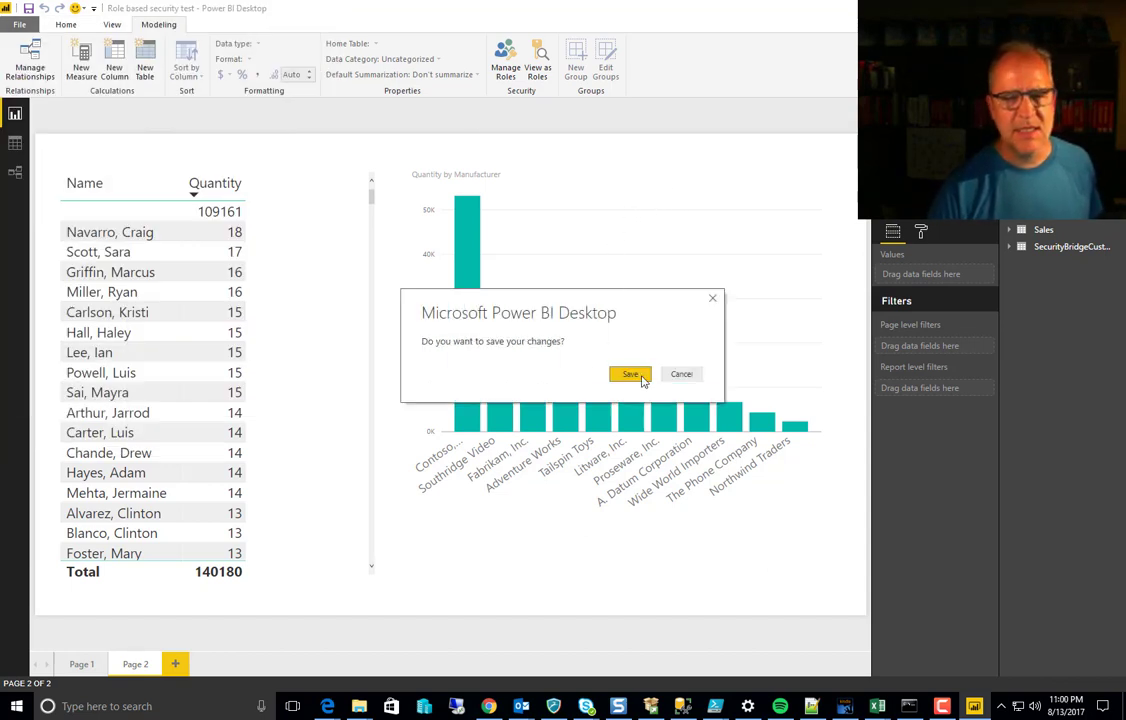
pyautogui.click(641, 379)
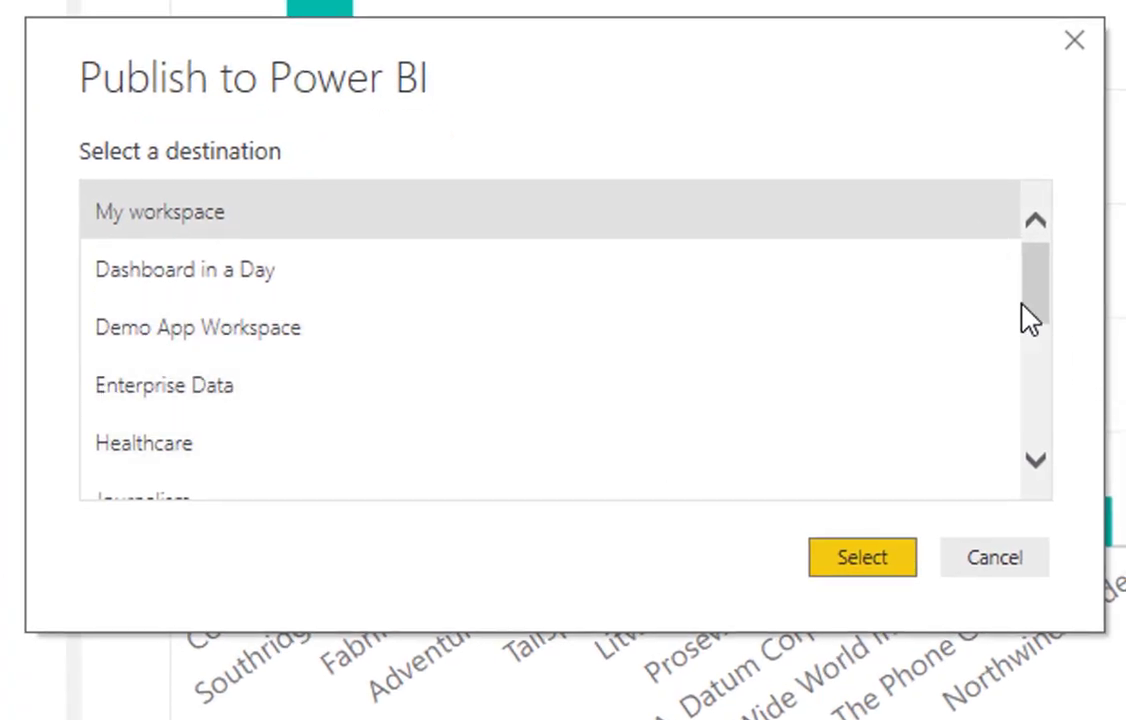
pyautogui.moveTo(1040, 300); pyautogui.dragTo(1038, 382)
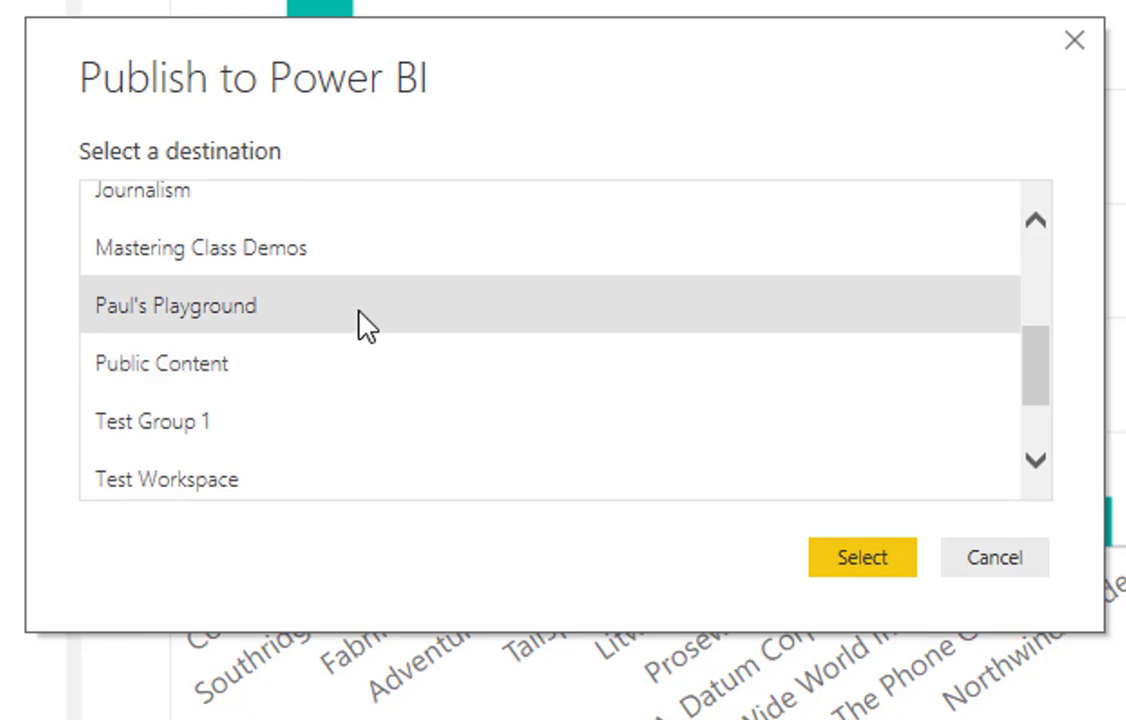
pyautogui.click(360, 308)
pyautogui.click(866, 555)
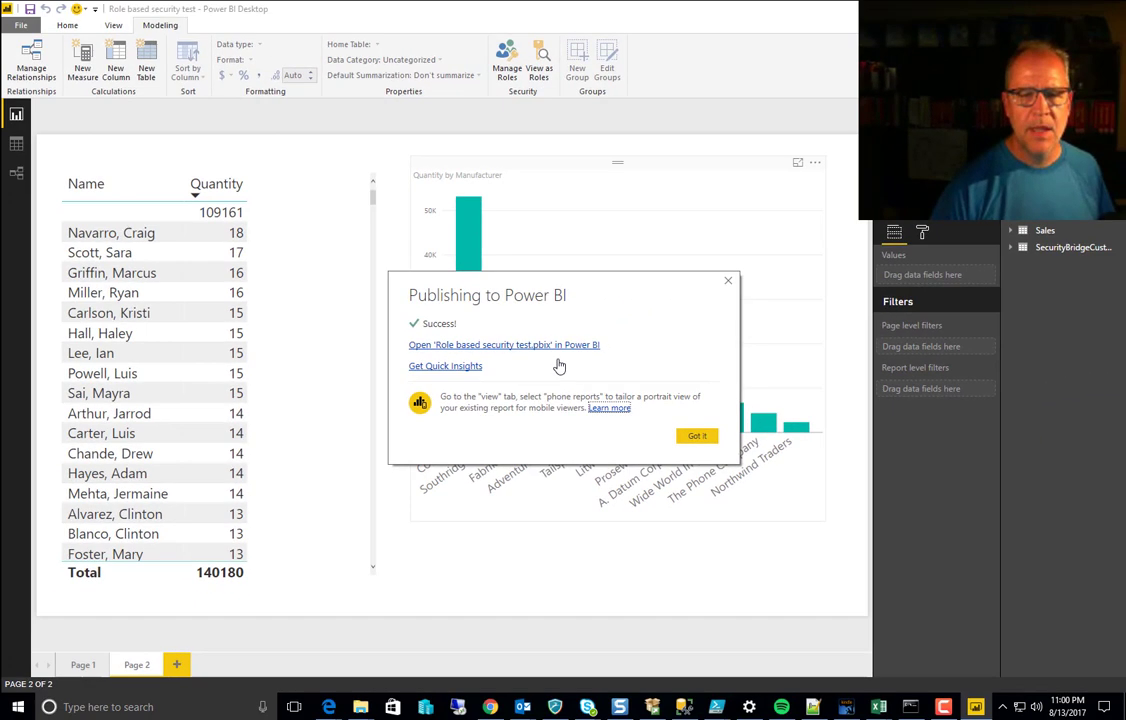
# - Open the published report in the Power BI service and go to the Playground workspace's security settings for the Role based security test dataset
pyautogui.click(540, 342)
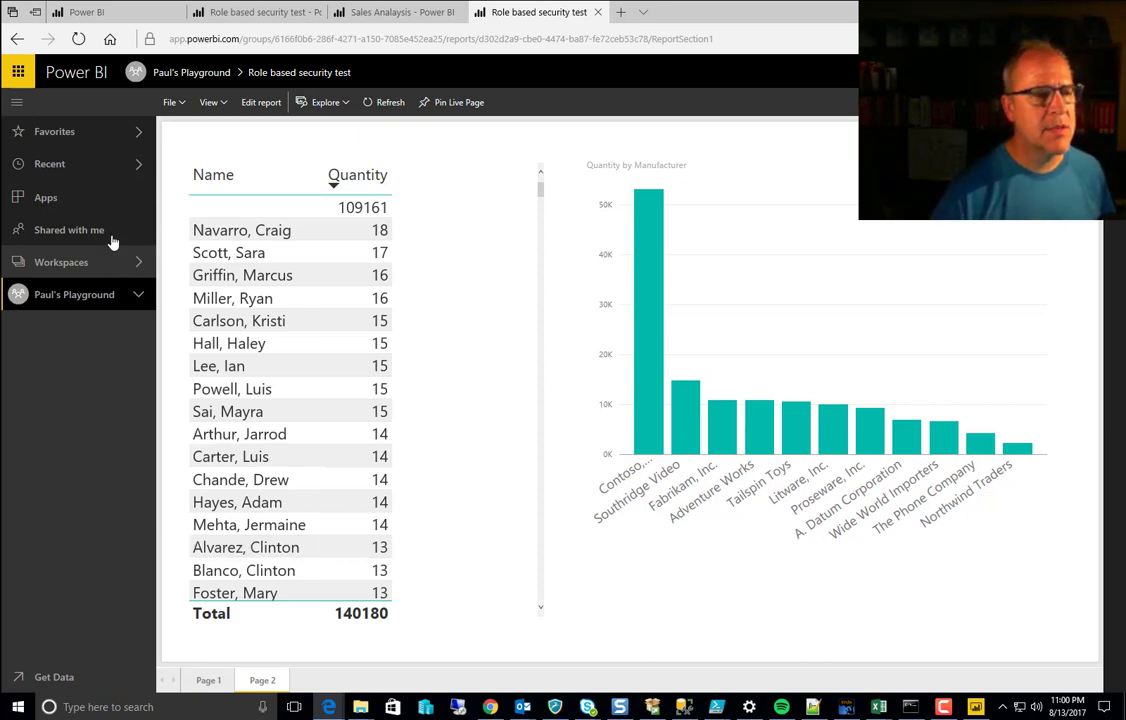
pyautogui.click(137, 263)
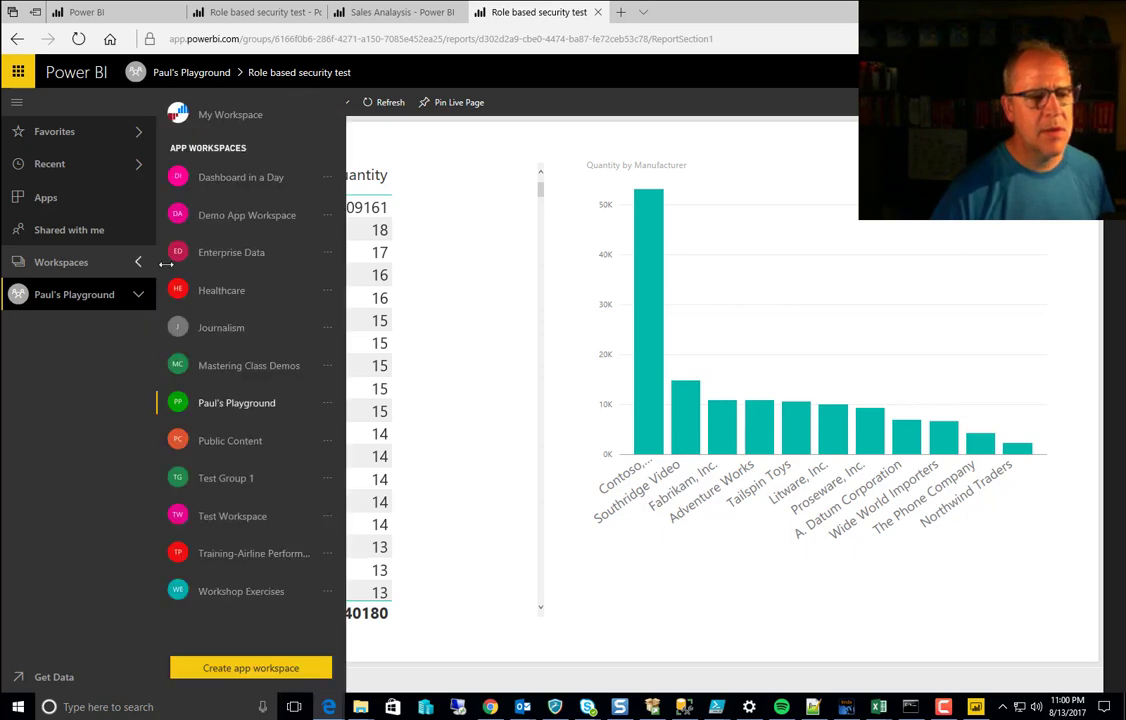
pyautogui.click(255, 405)
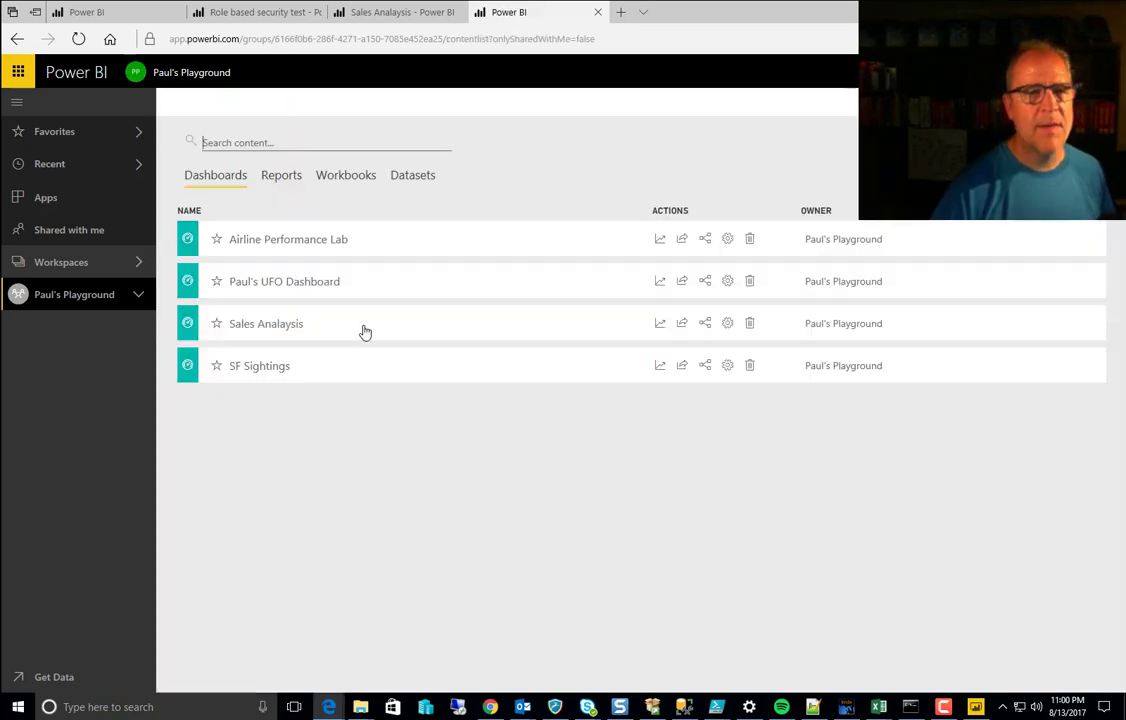
pyautogui.click(412, 183)
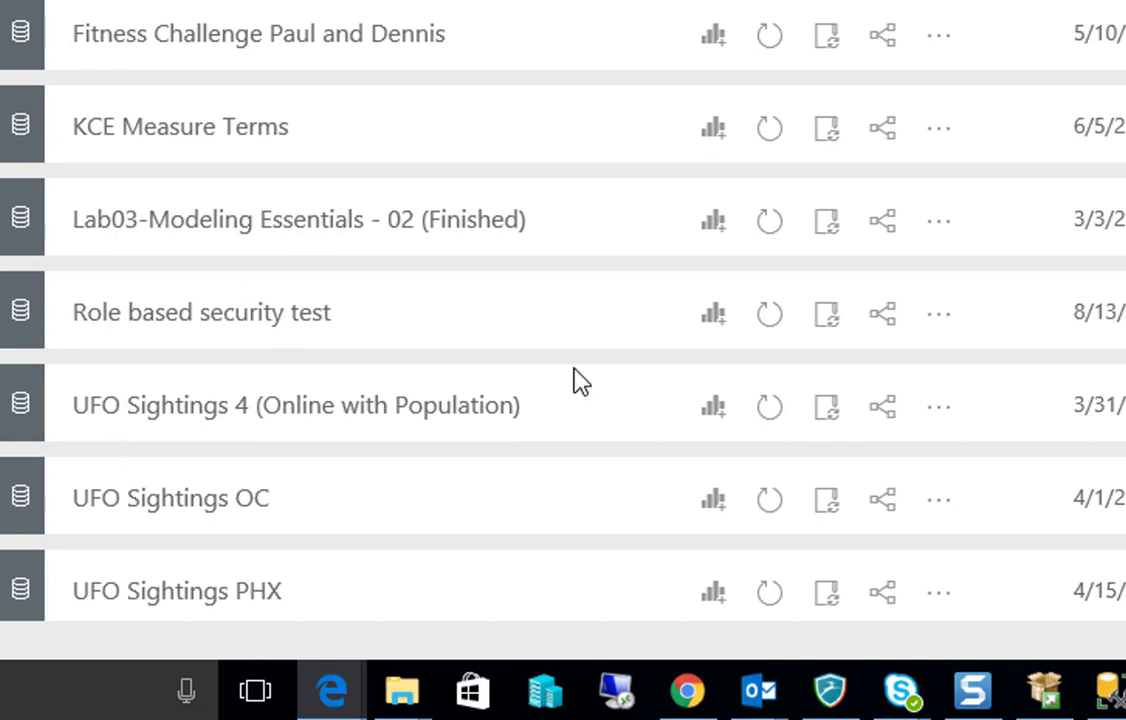
pyautogui.click(940, 329)
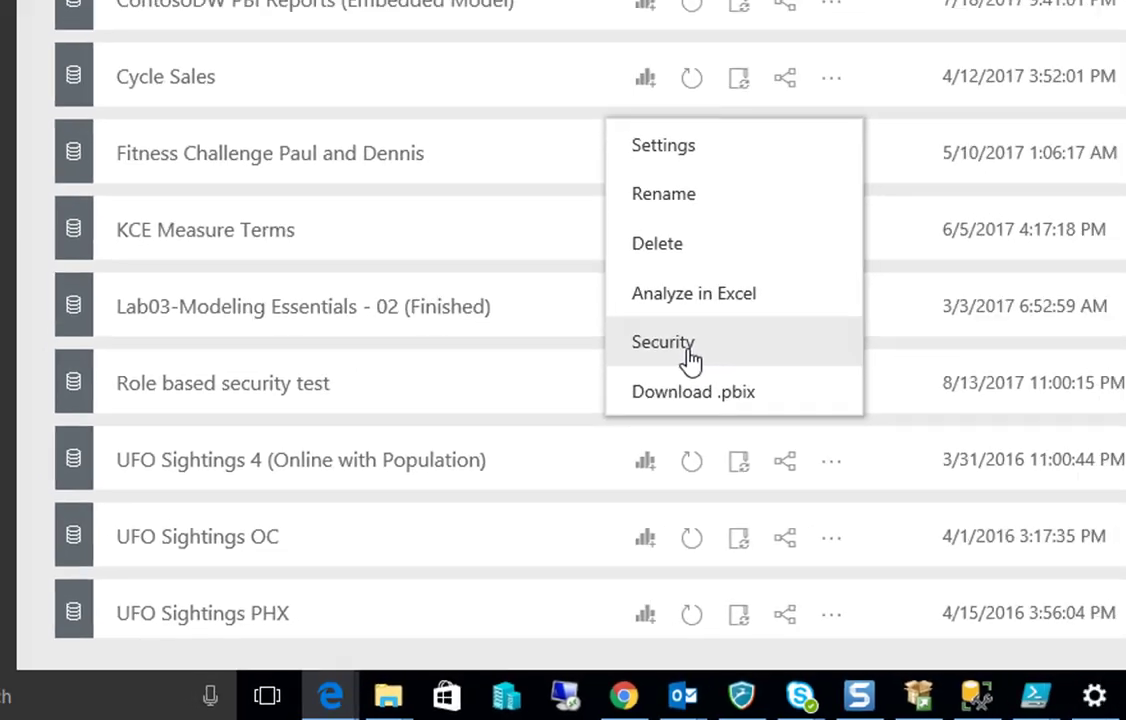
pyautogui.click(778, 285)
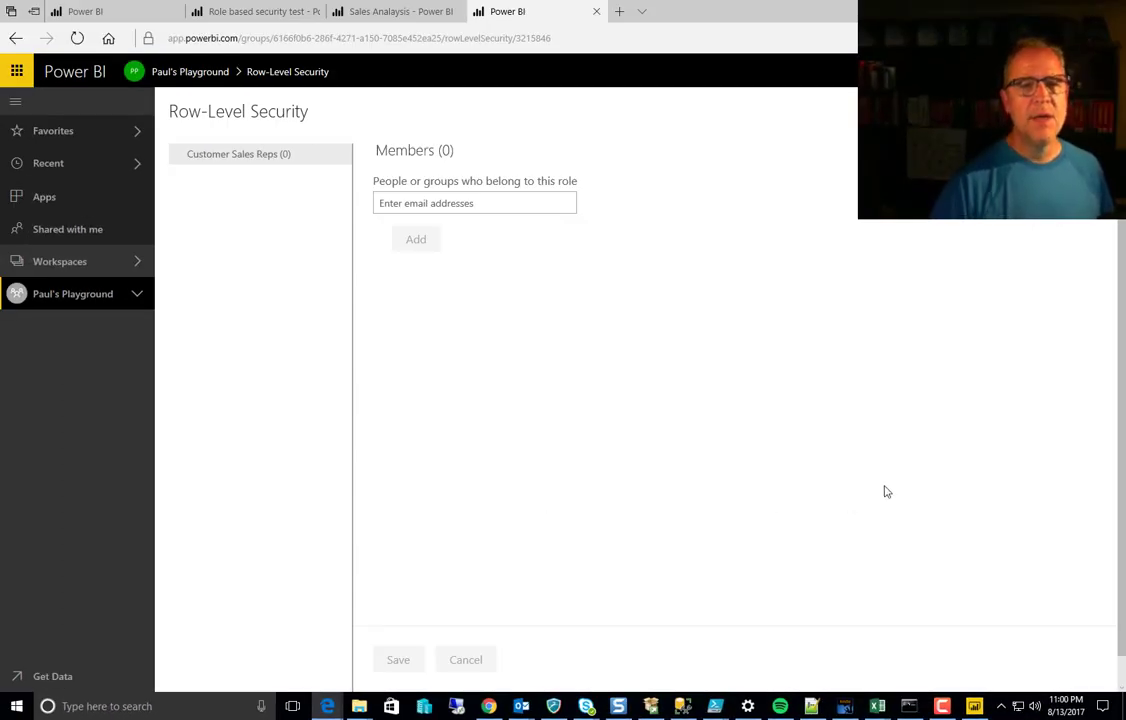
# - Add two users from the organization as members of the Customer Sales Reps role
pyautogui.click(457, 203)
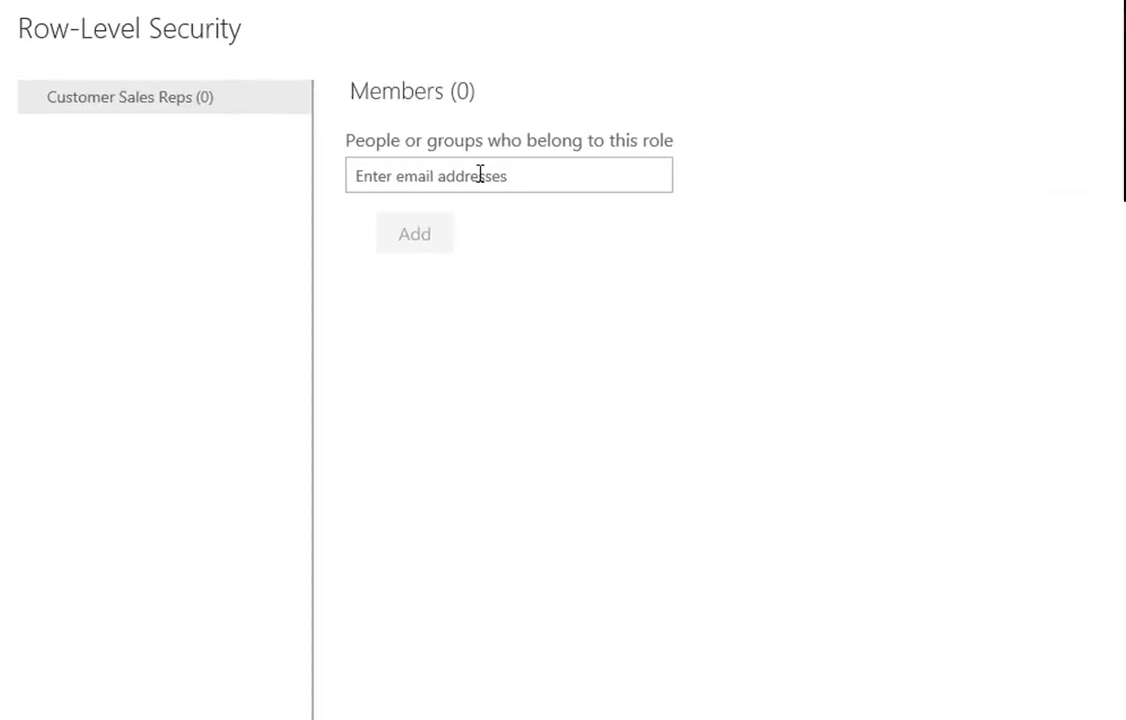
pyautogui.write('Paul')
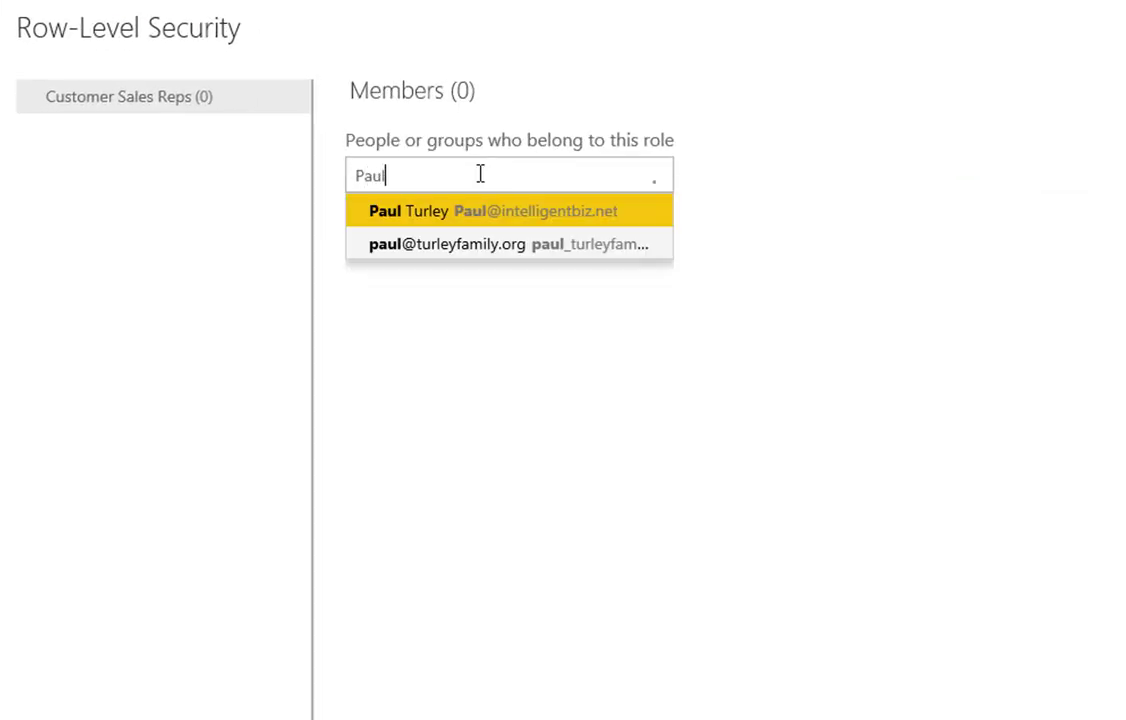
pyautogui.click(523, 216)
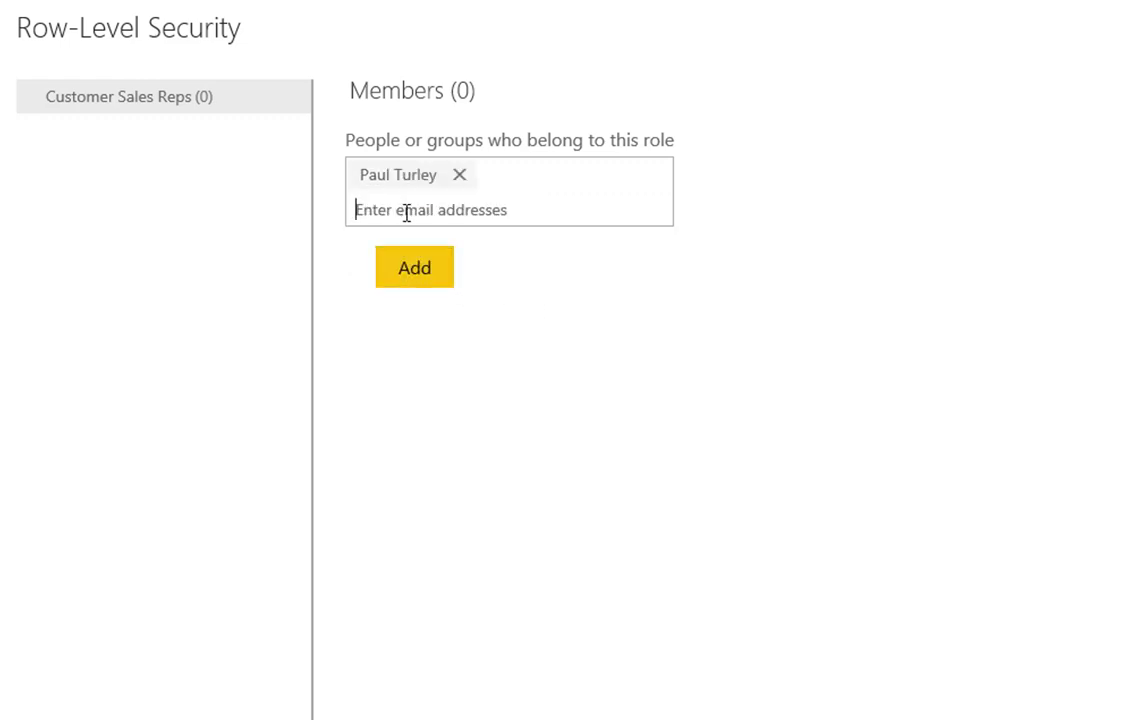
pyautogui.write('Sherr')
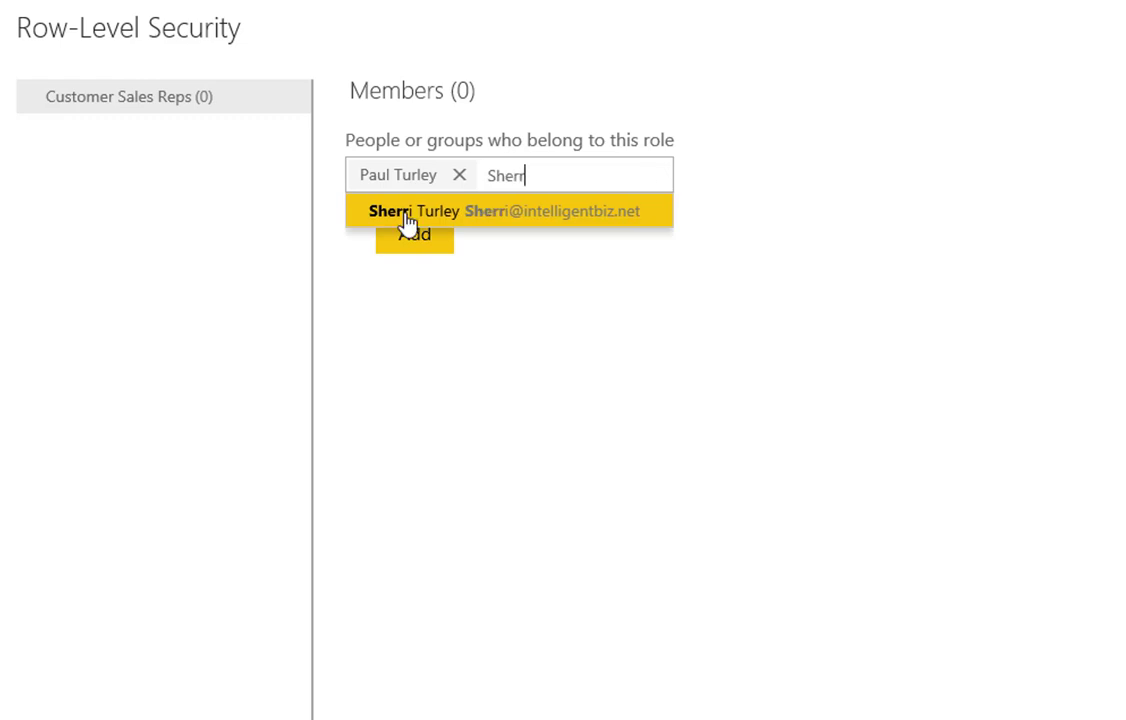
pyautogui.click(405, 214)
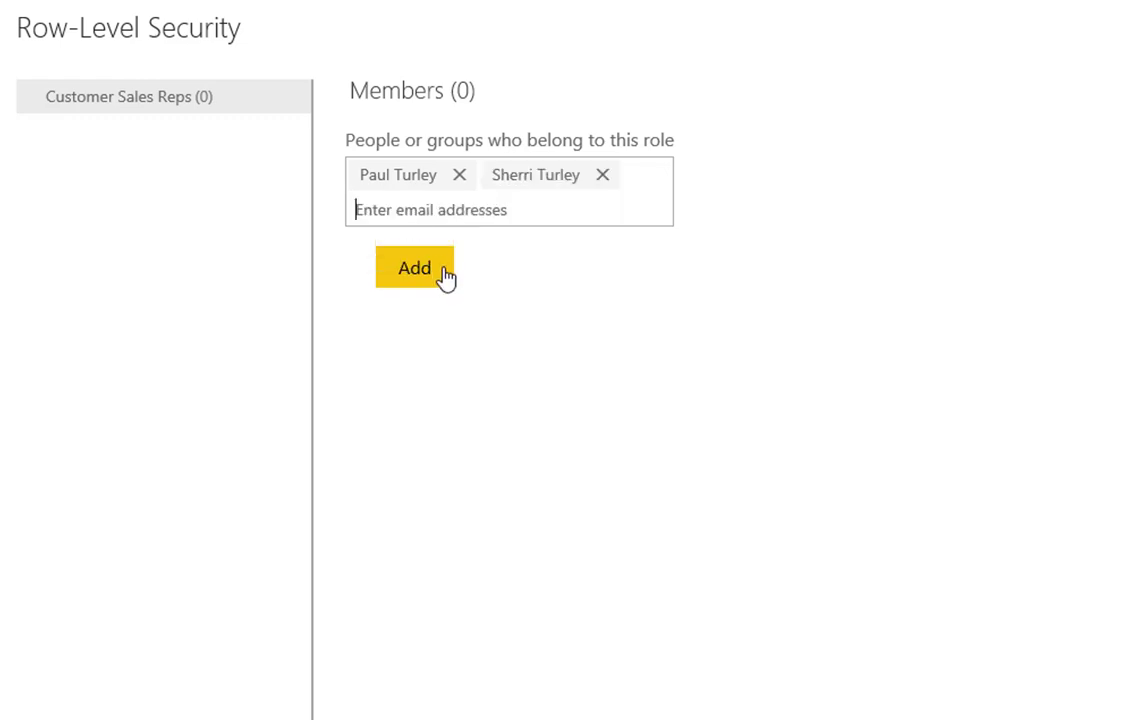
pyautogui.click(442, 265)
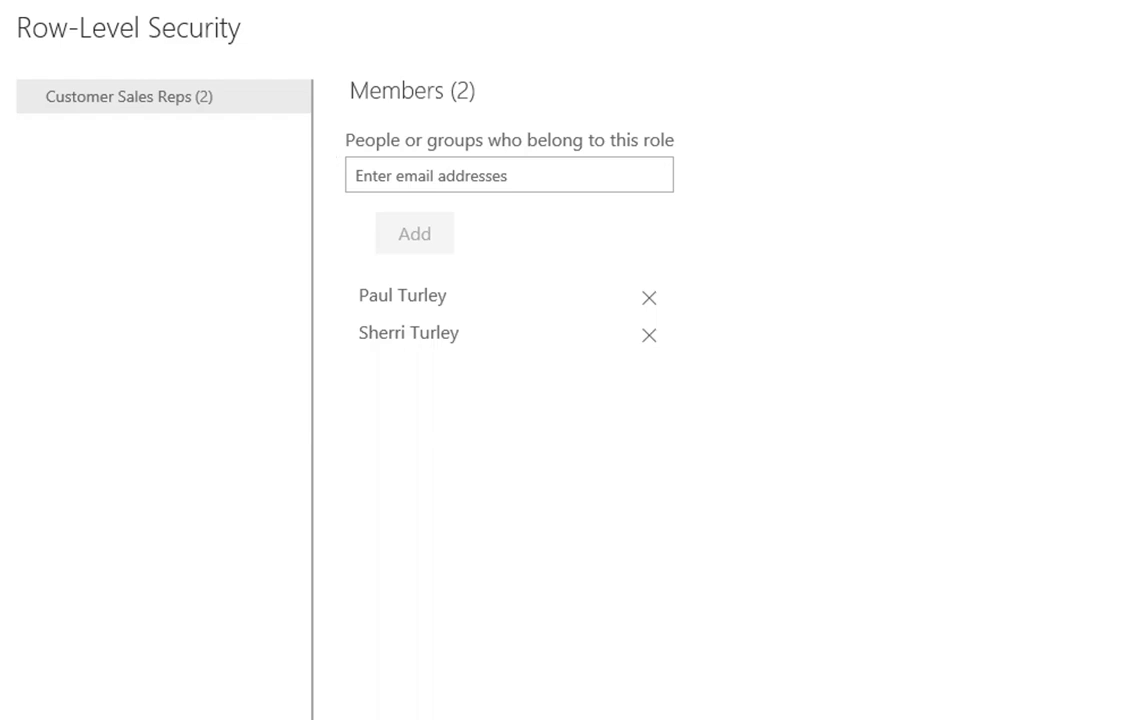
# - Test the published report as the Customer Sales Reps role
pyautogui.moveTo(294, 104)
pyautogui.click(298, 100)
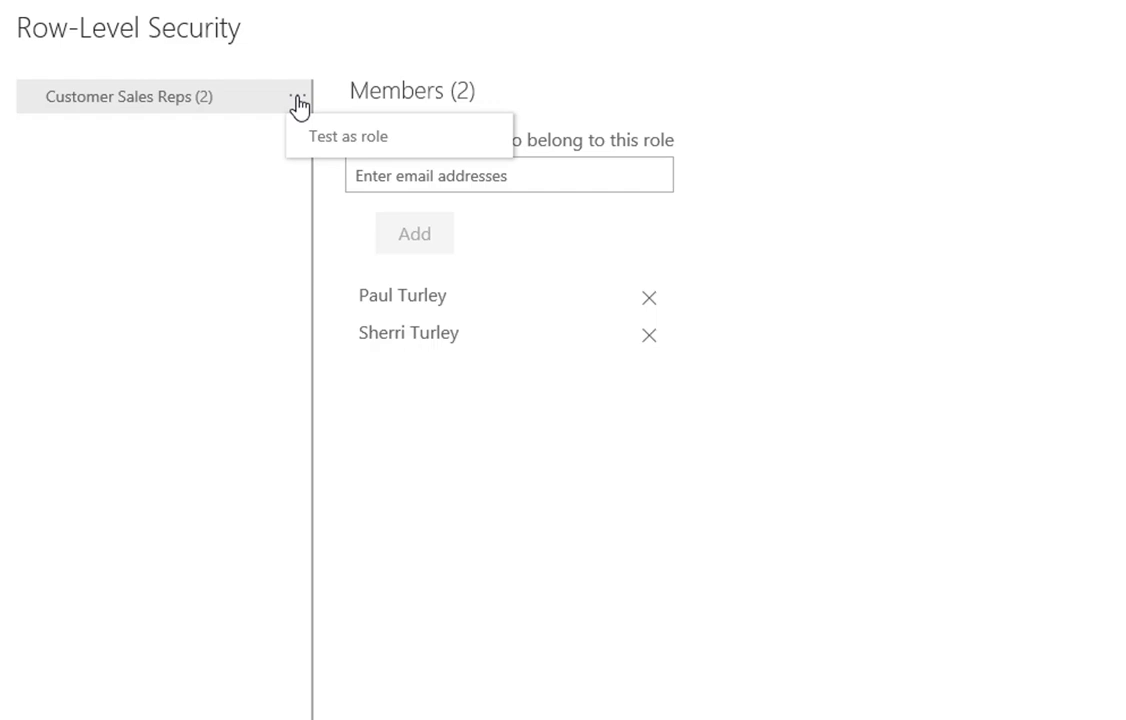
pyautogui.click(344, 142)
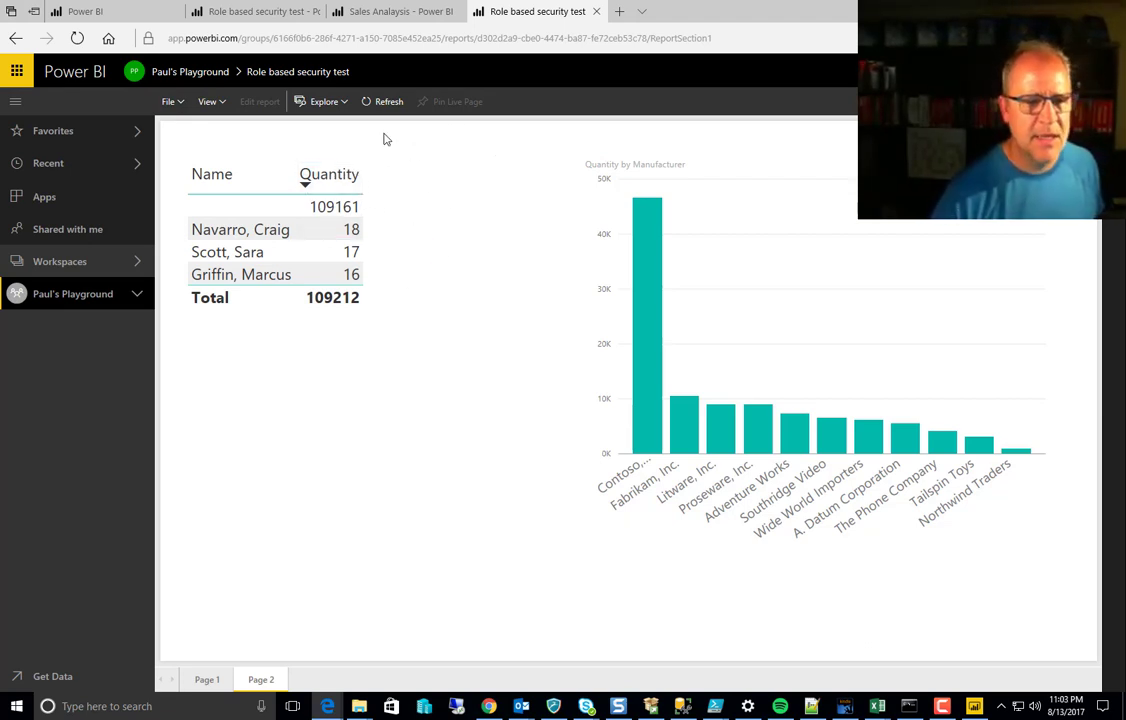
# - Switch to Power BI Desktop, dismiss the publishing message and open the Manage roles dialog
pyautogui.click(976, 708)
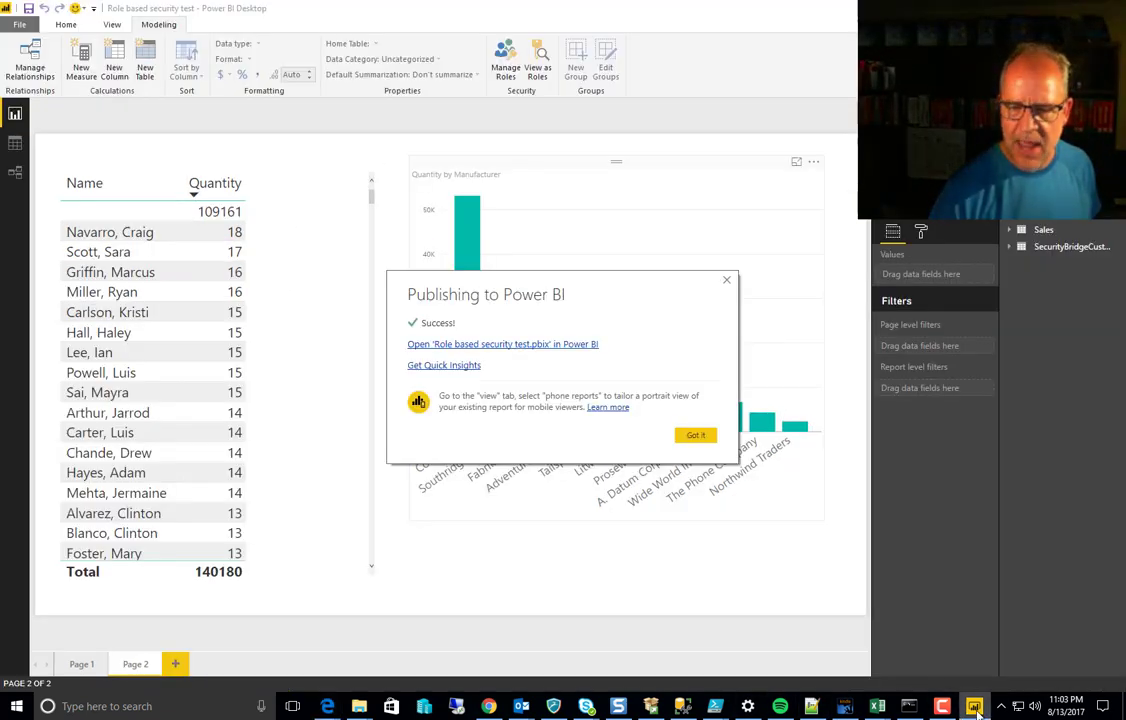
pyautogui.click(696, 433)
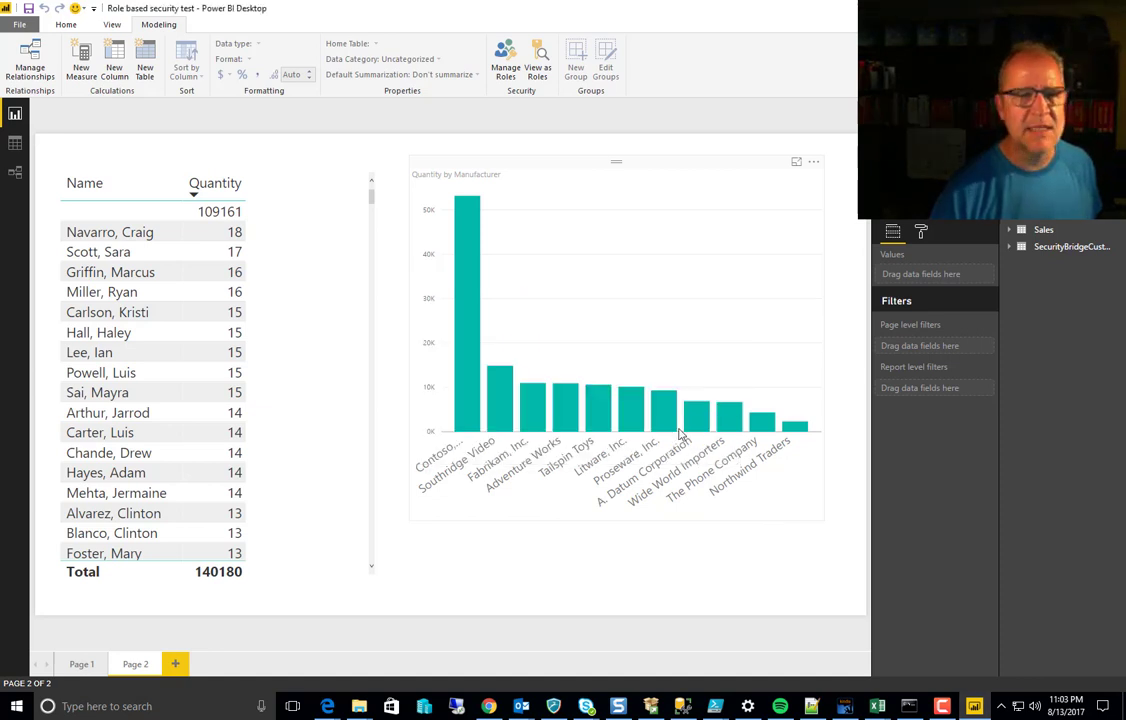
pyautogui.click(505, 62)
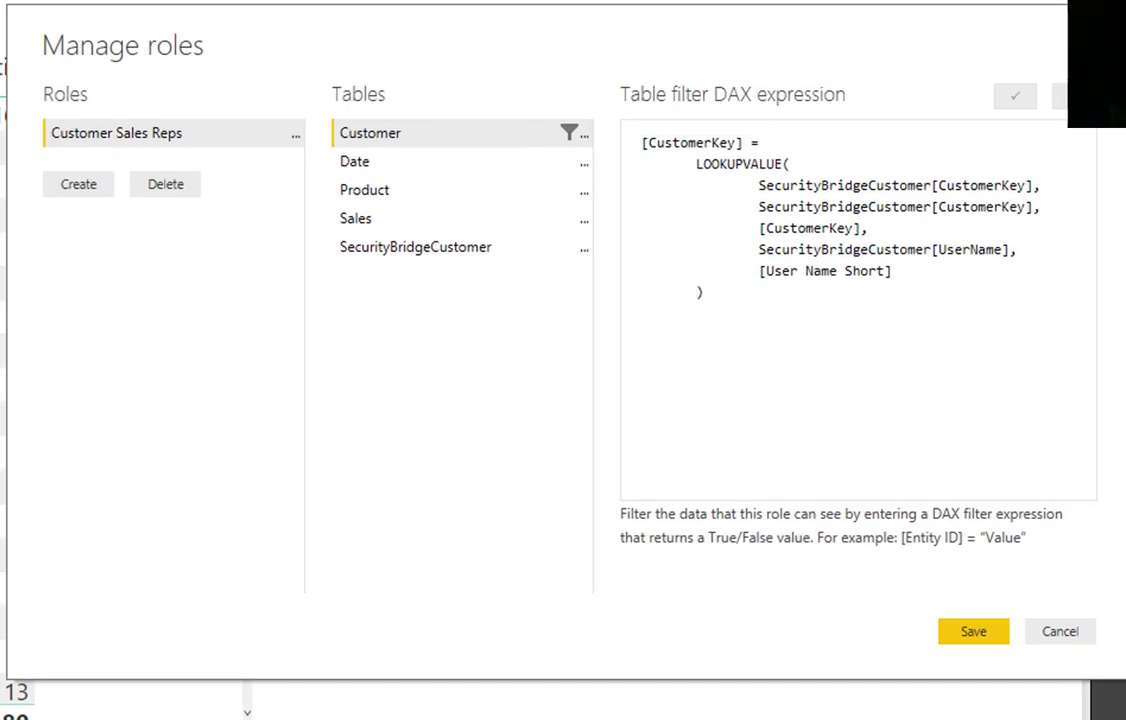
# - Append && NOT ISBLANK( [CustomerKey] ) to the Customer table filter after the LOOKUPVALUE function, and save the role
pyautogui.click(648, 322)
pyautogui.click(740, 296)
pyautogui.write('&& NOT ISBLANK( [CustomerKey] )')
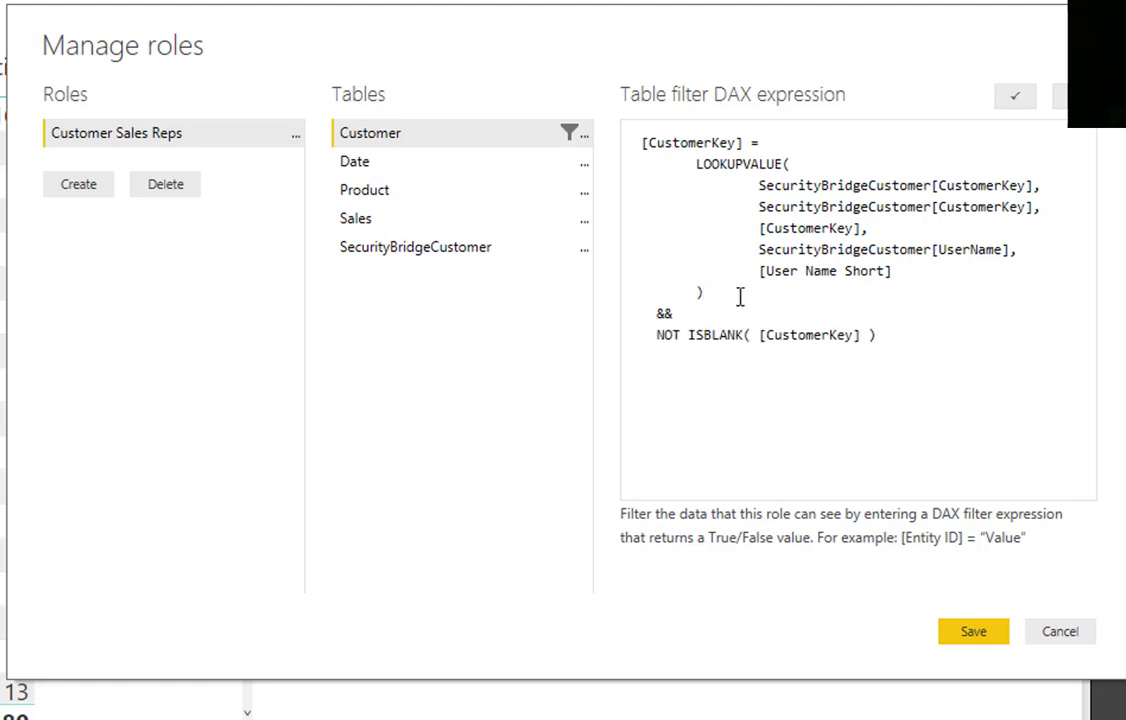
pyautogui.moveTo(868, 335); pyautogui.dragTo(760, 338)
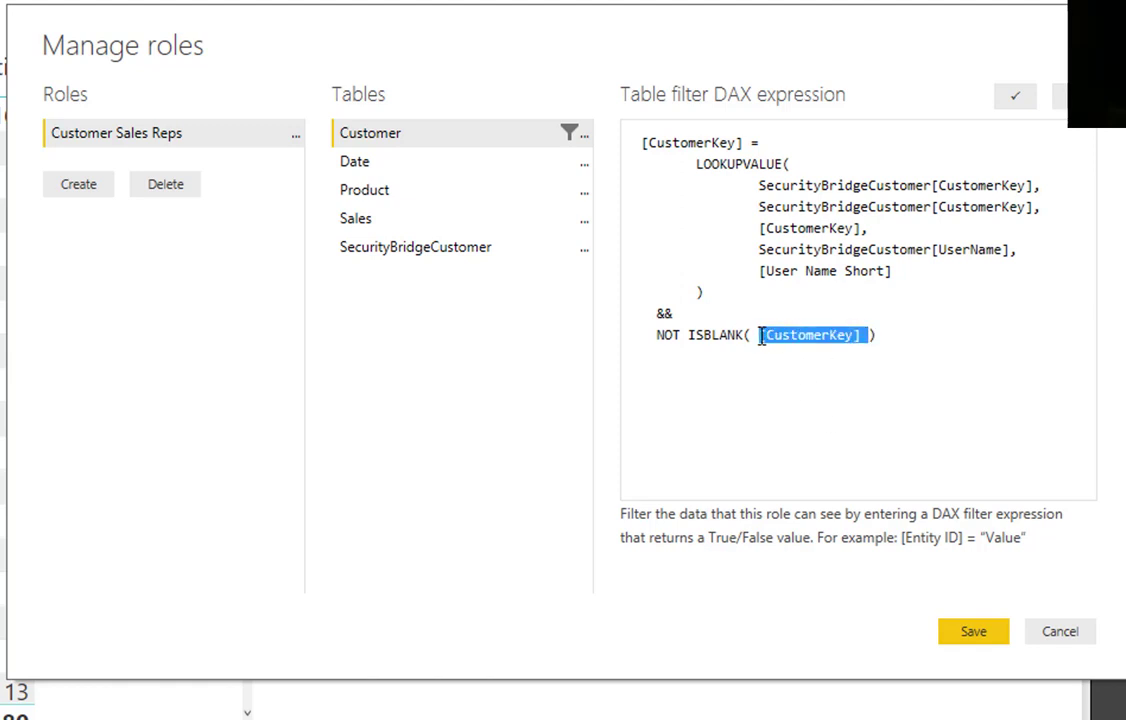
pyautogui.click(368, 124)
pyautogui.moveTo(658, 322); pyautogui.dragTo(766, 326)
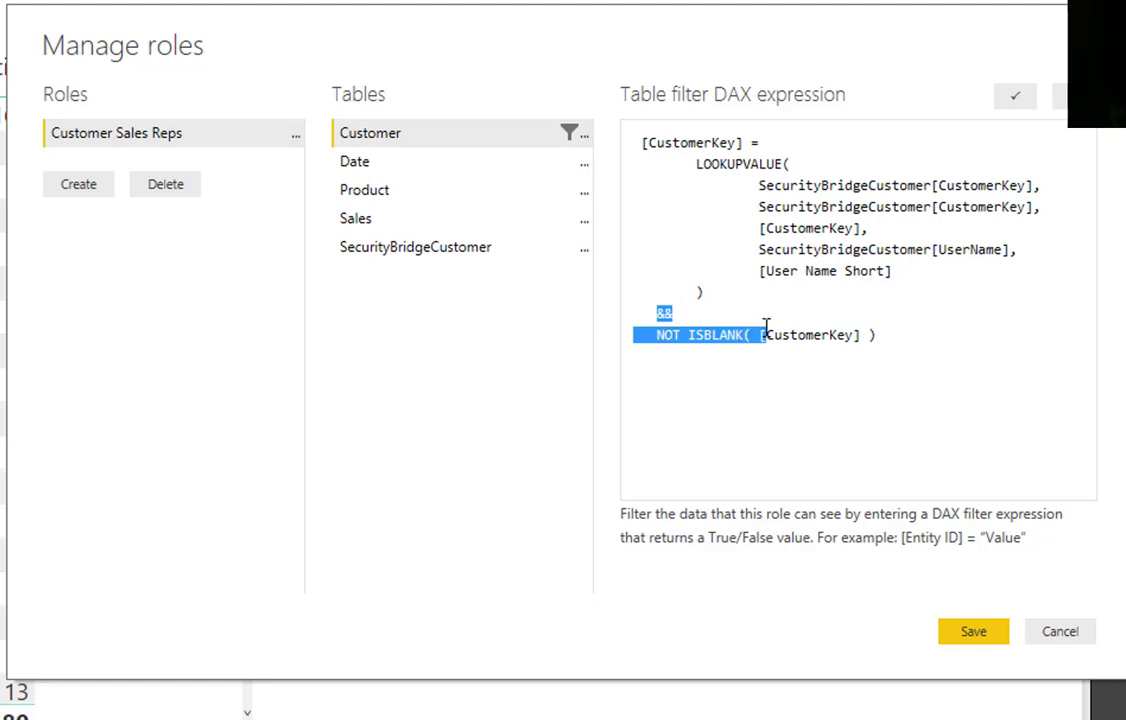
pyautogui.click(822, 392)
pyautogui.click(906, 343)
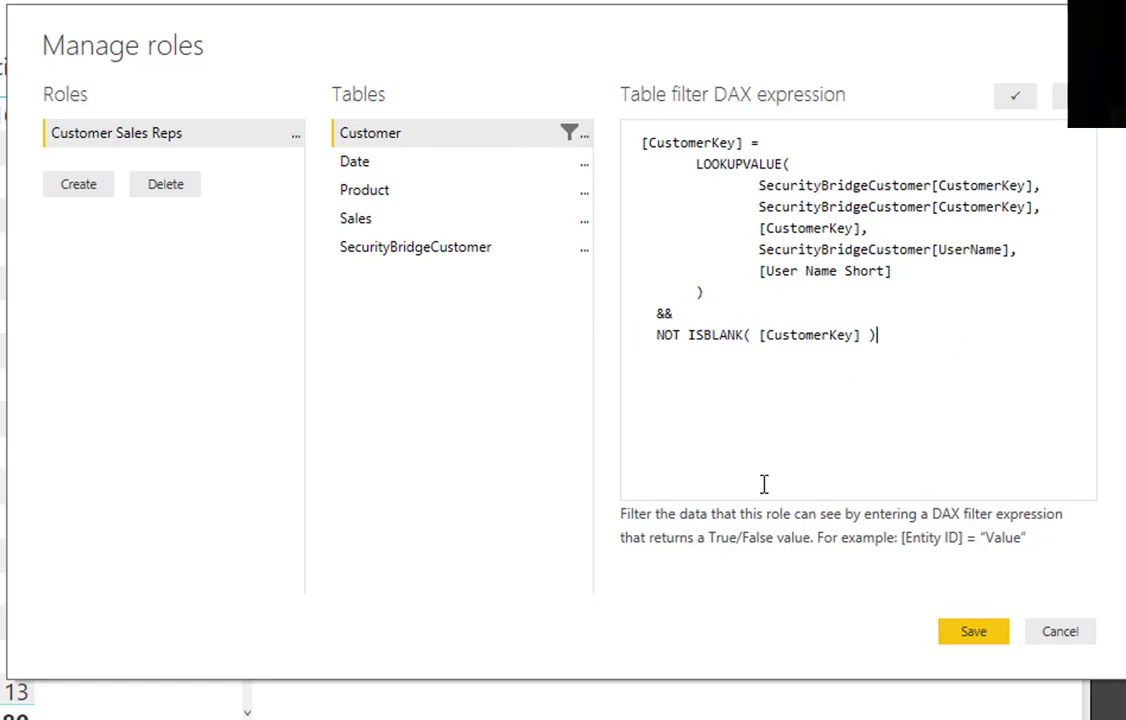
pyautogui.click(978, 634)
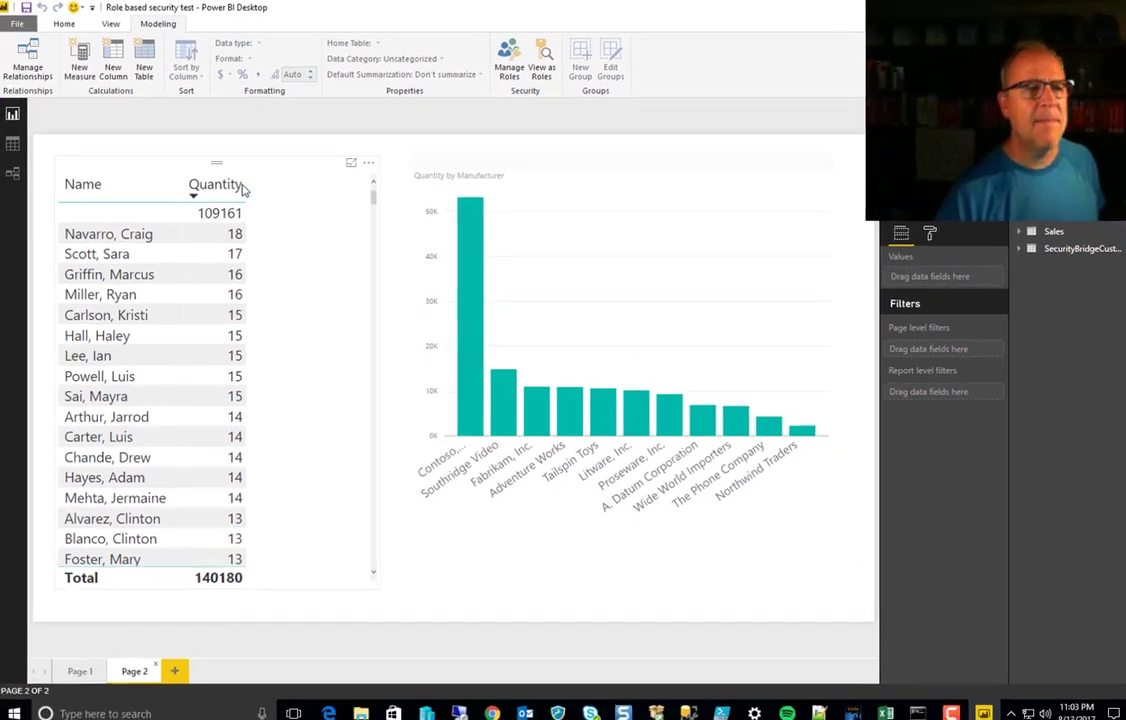
# - Save the report and republish it to the playground workspace over the existing version, and open it in the Power BI service
pyautogui.click(18, 27)
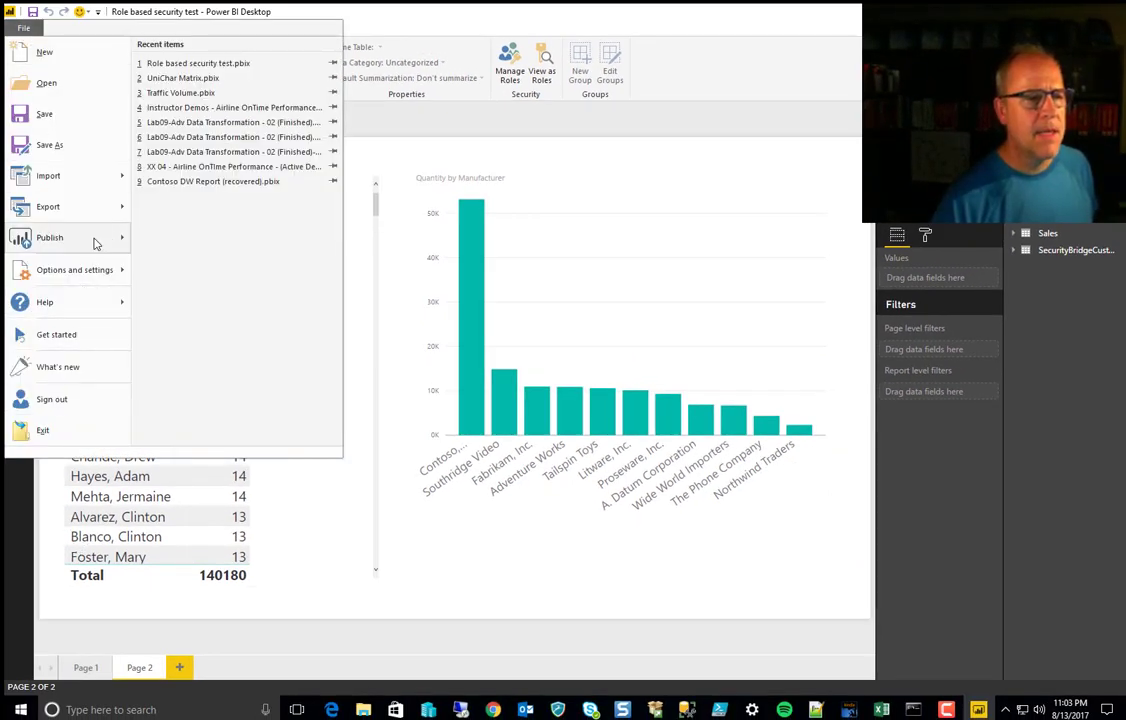
pyautogui.moveTo(95, 243)
pyautogui.click(232, 72)
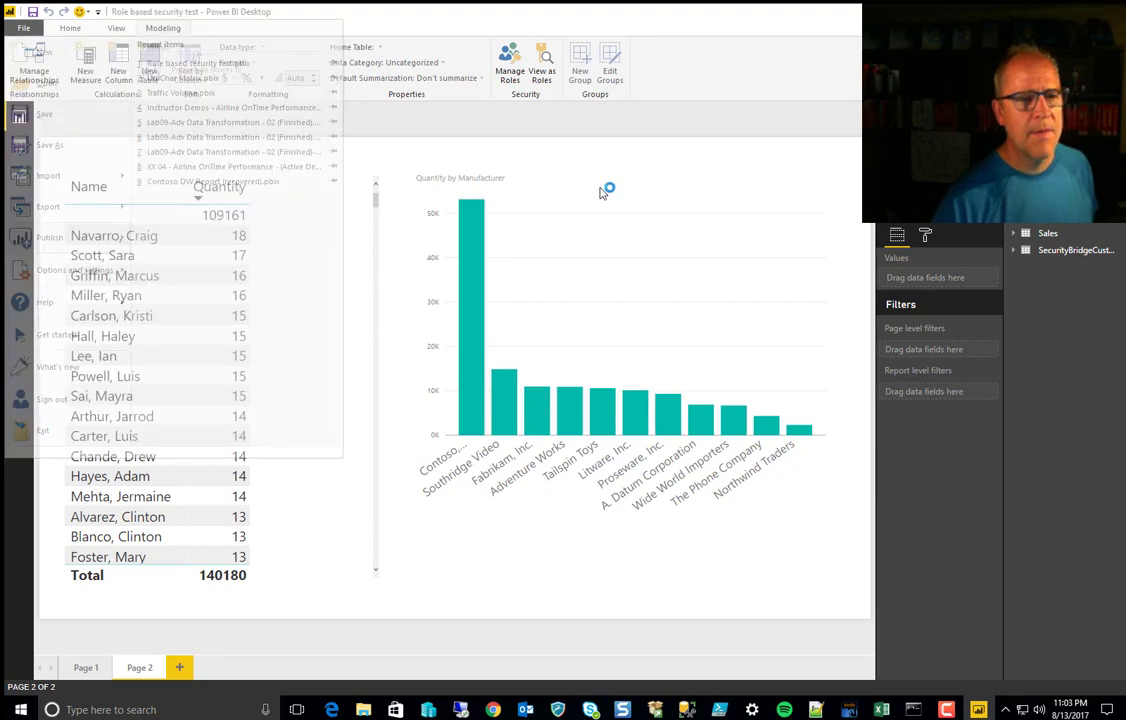
pyautogui.click(634, 377)
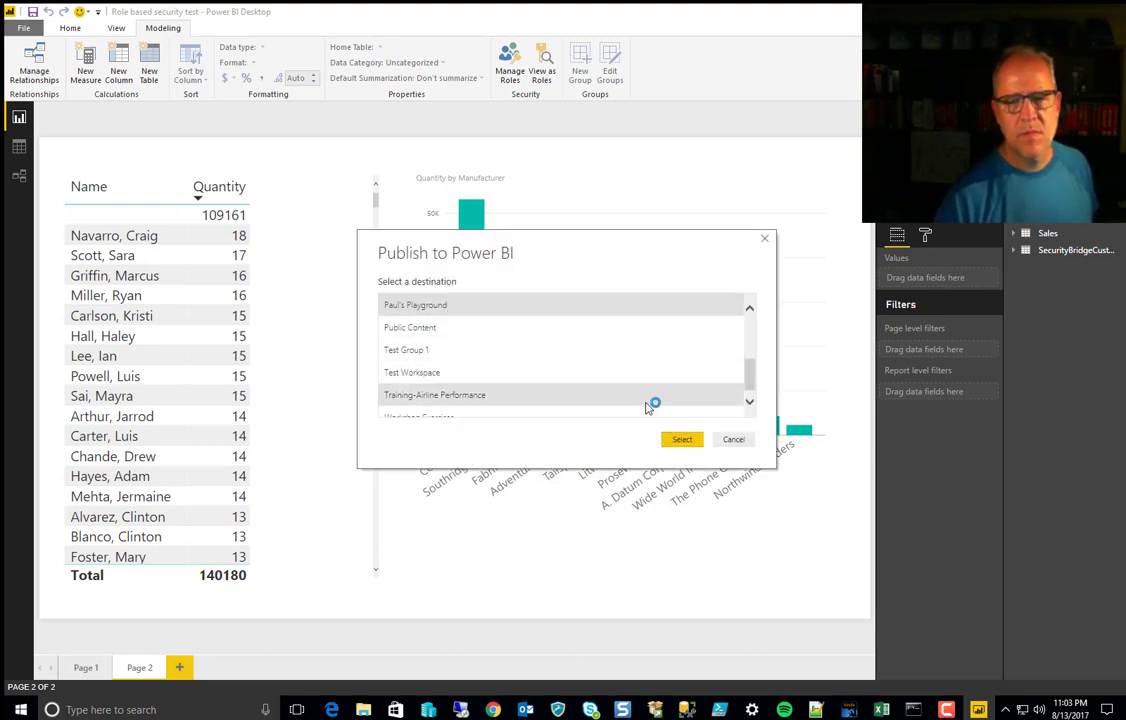
pyautogui.click(680, 439)
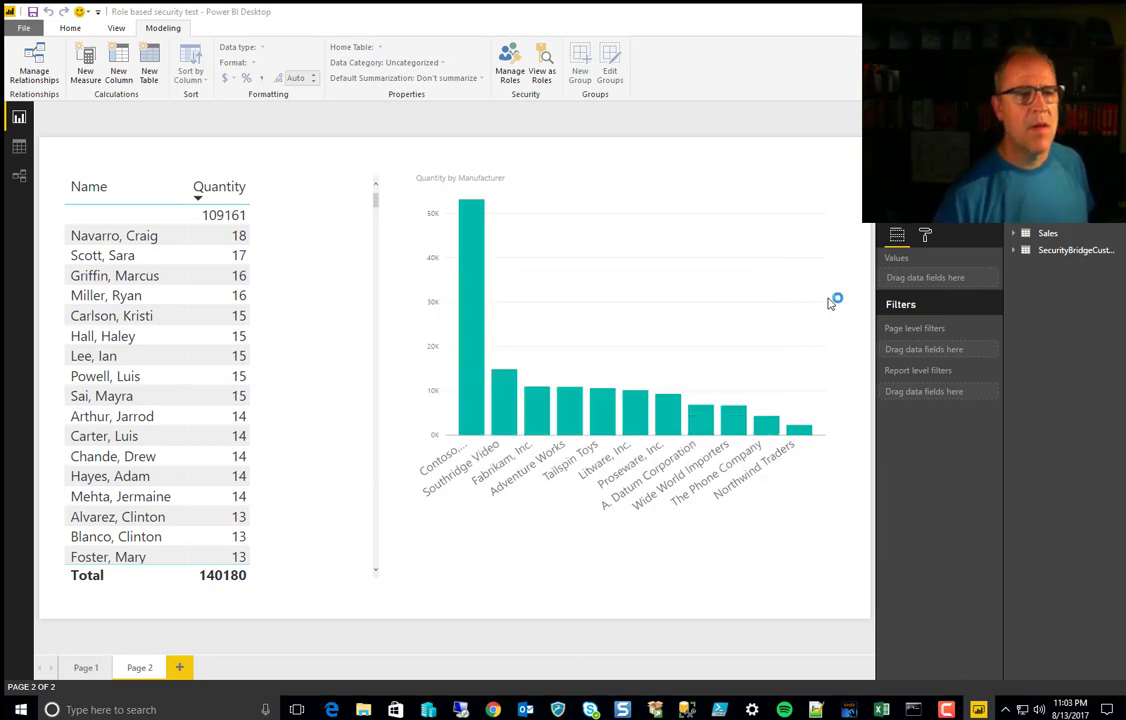
pyautogui.click(633, 385)
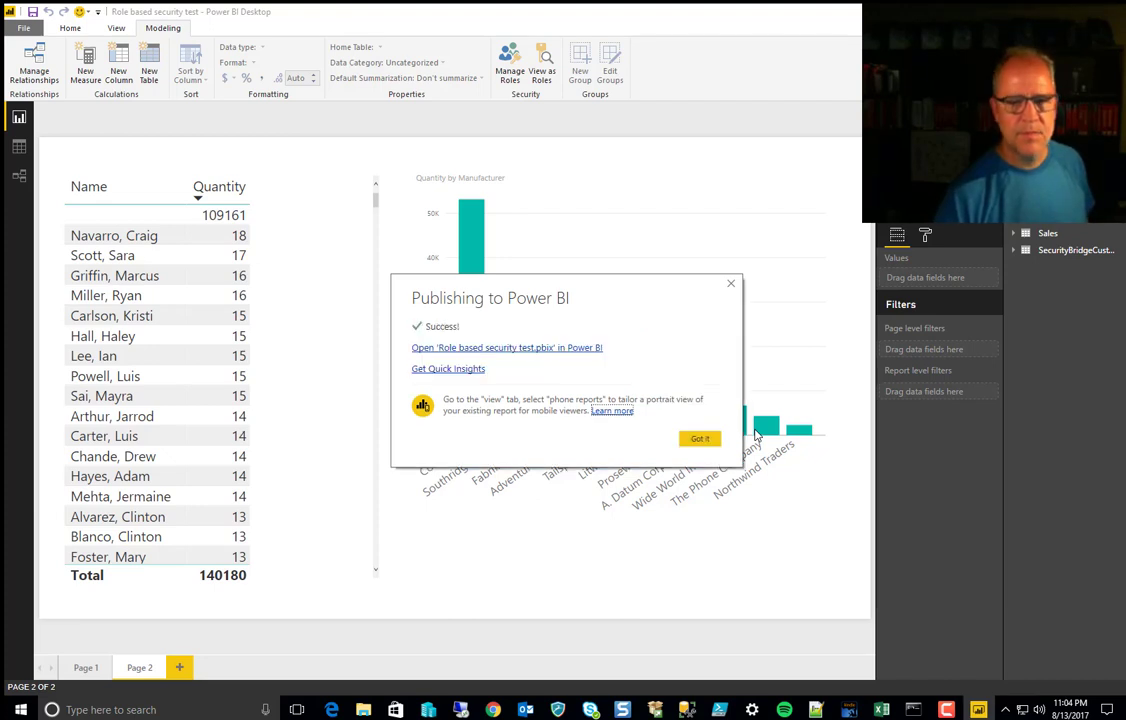
pyautogui.click(528, 348)
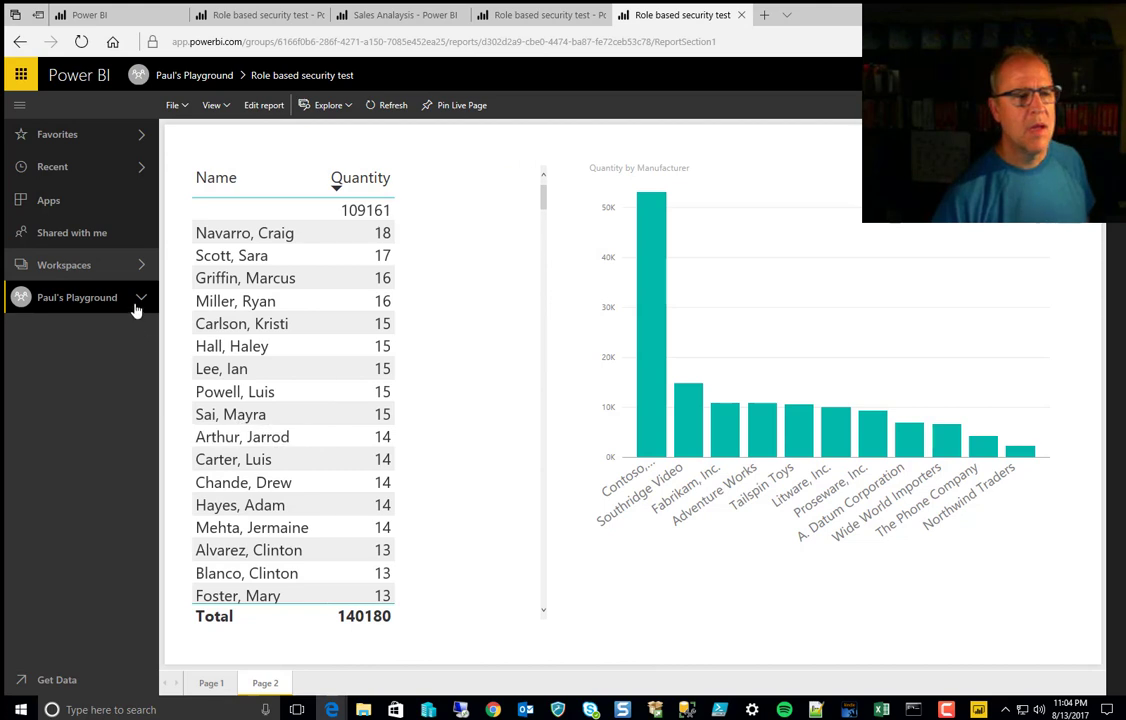
# - Open the Row-Level Security settings of the Role based security test dataset and test the report as the Customer Sales Reps role
pyautogui.click(137, 267)
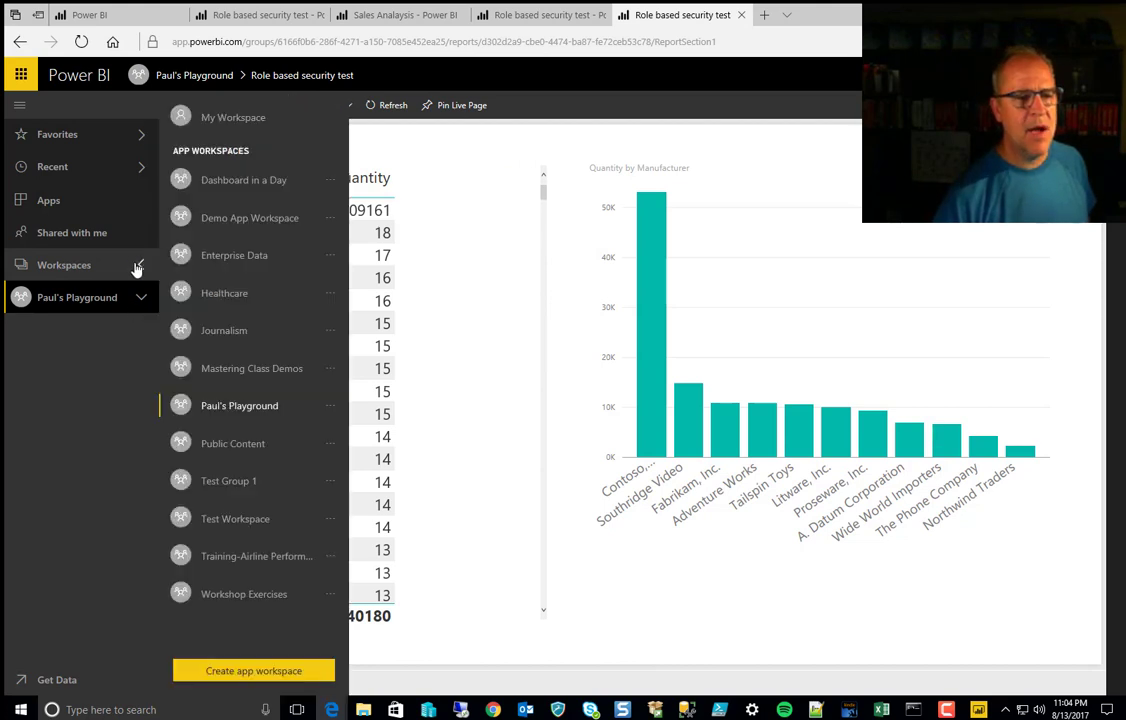
pyautogui.click(284, 404)
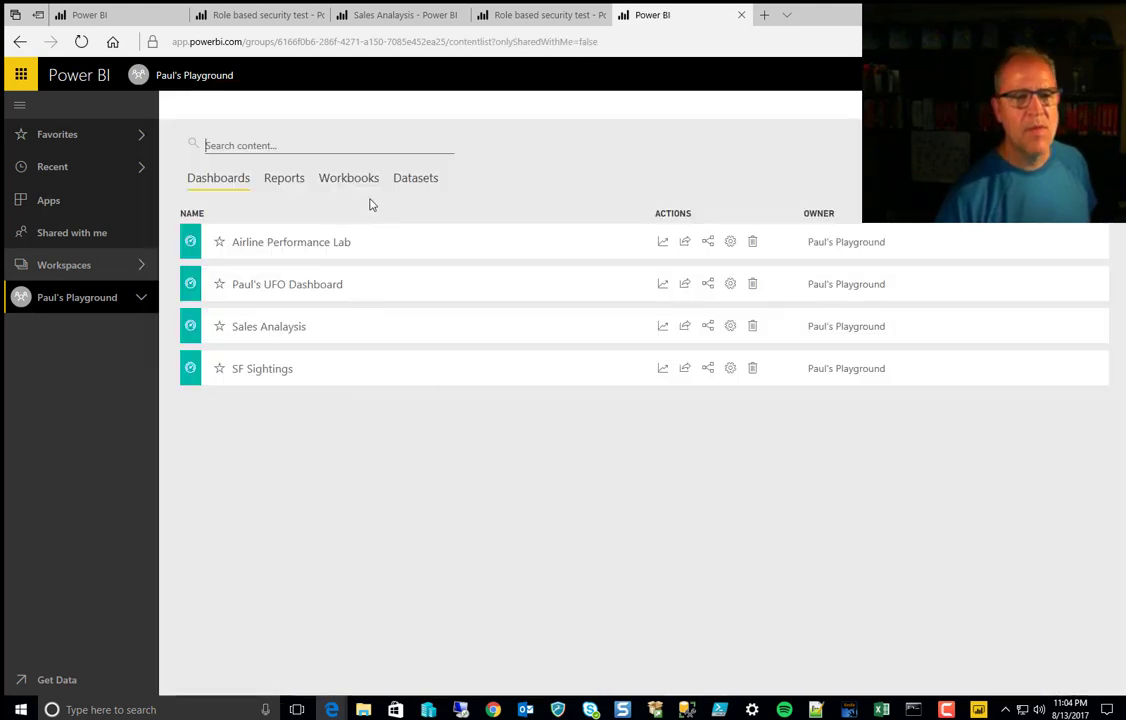
pyautogui.click(422, 180)
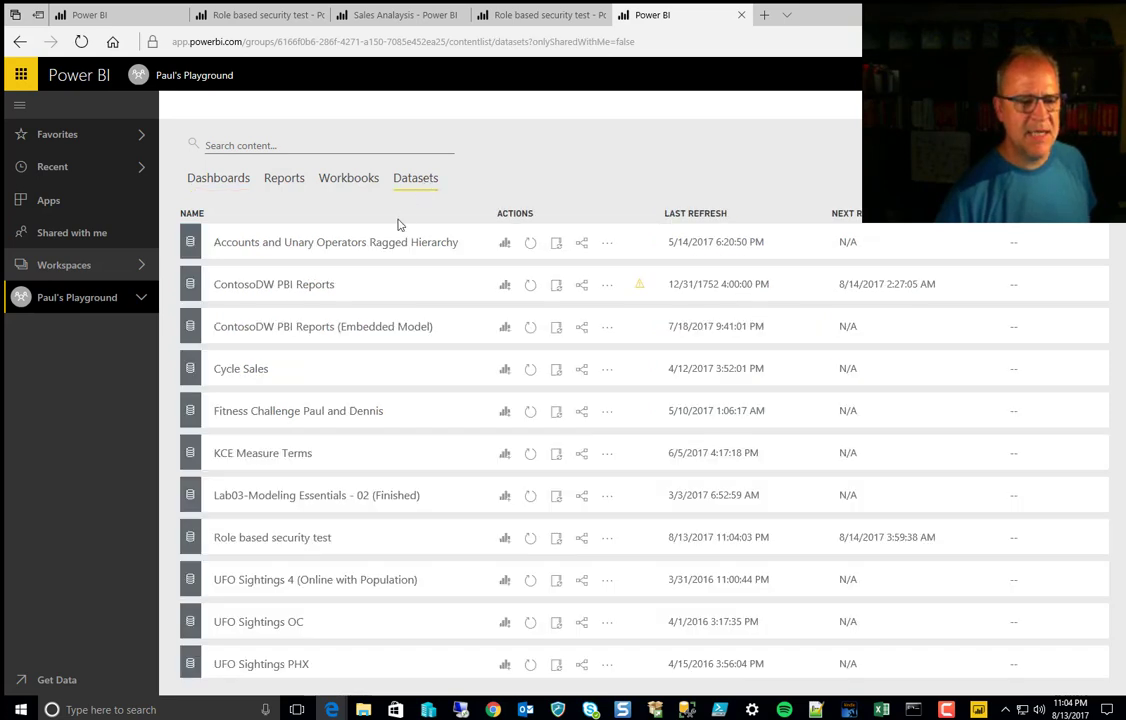
pyautogui.click(607, 540)
pyautogui.click(545, 513)
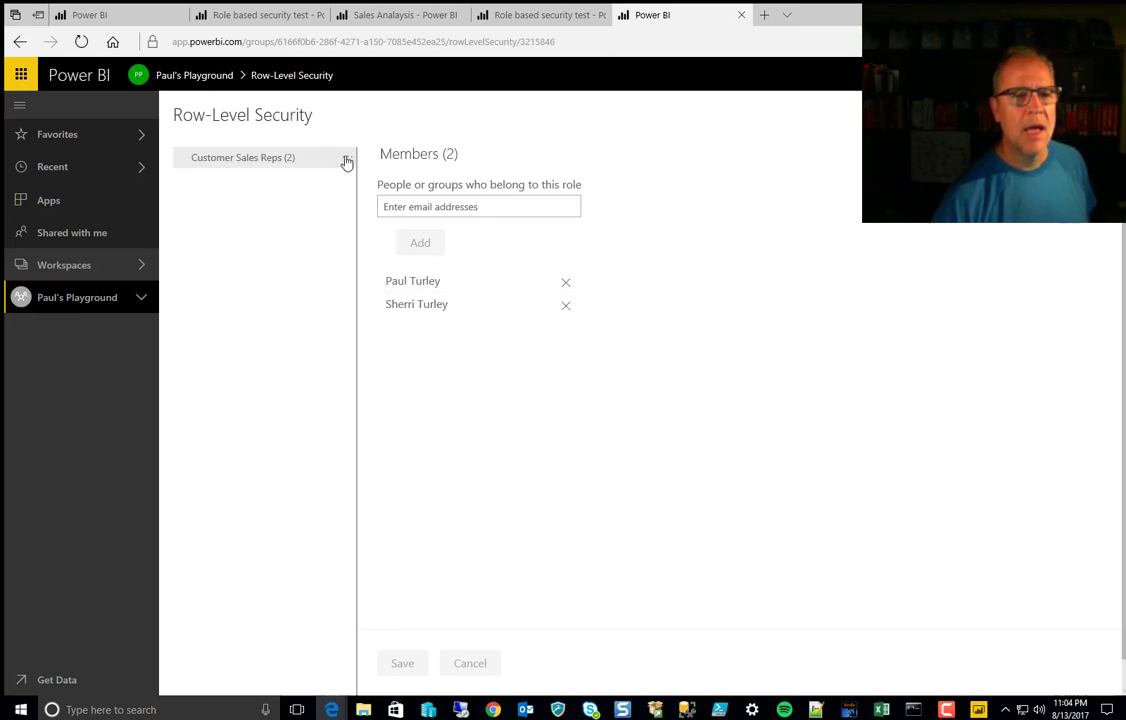
pyautogui.click(345, 159)
pyautogui.click(380, 184)
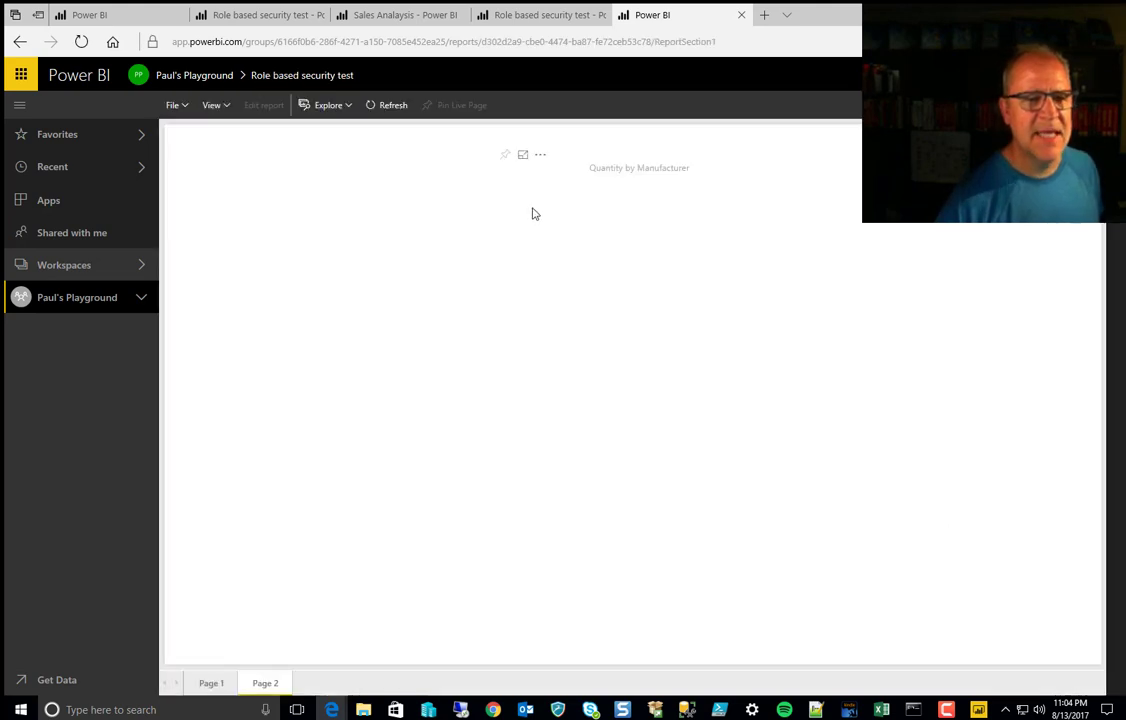